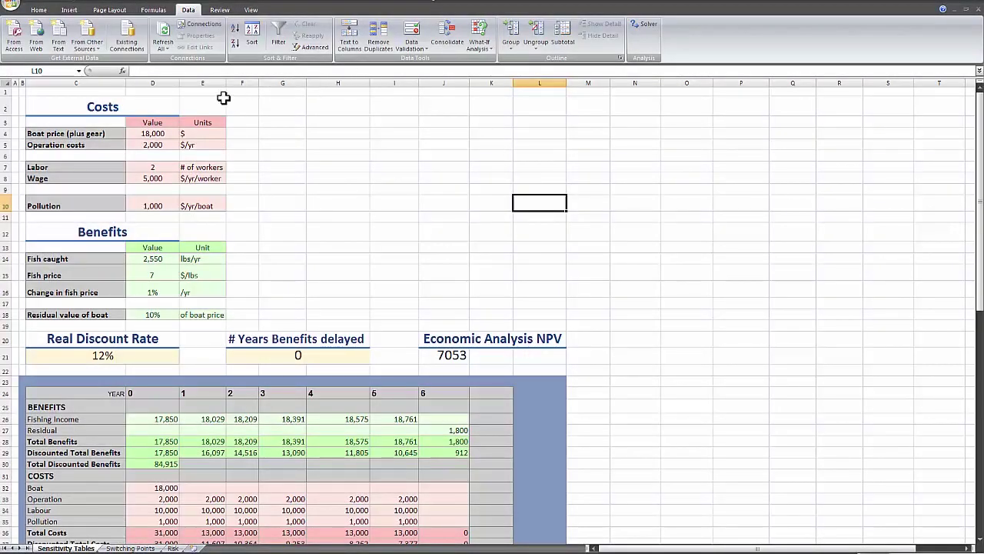
# Inspect the NPV formula, the years-benefits-delayed input and the boat price row.
pyautogui.click(457, 360)
pyautogui.scroll(-8, 435, 348)
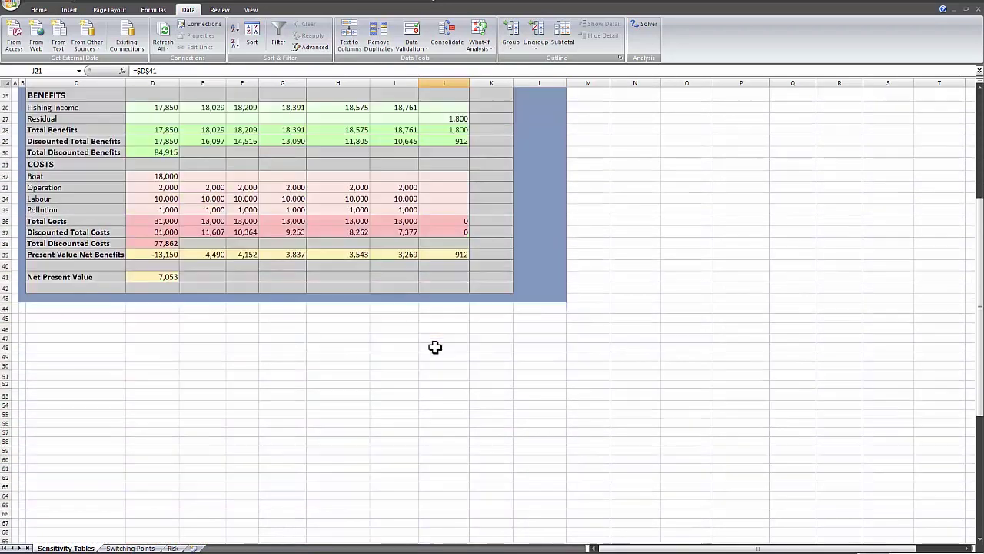
pyautogui.scroll(8, 225, 375)
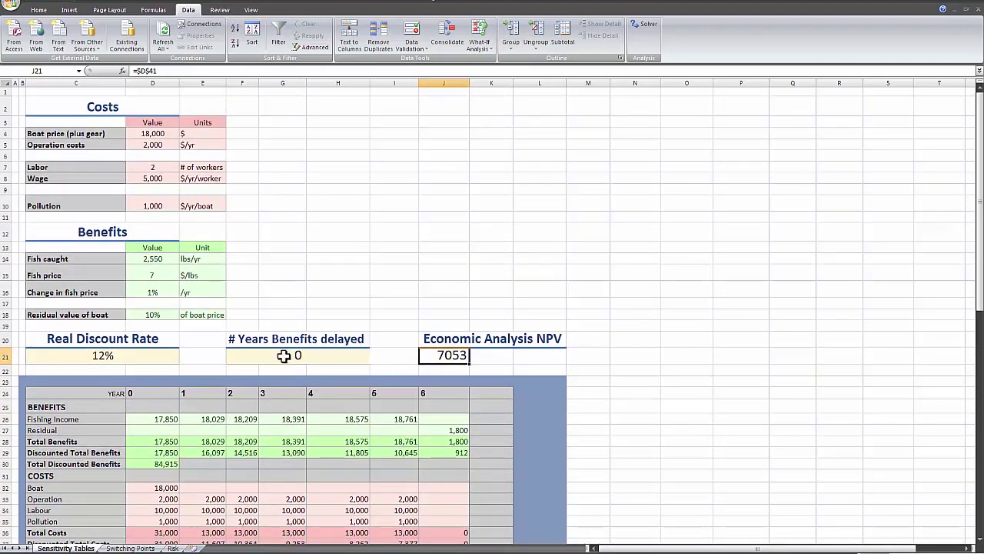
pyautogui.click(283, 355)
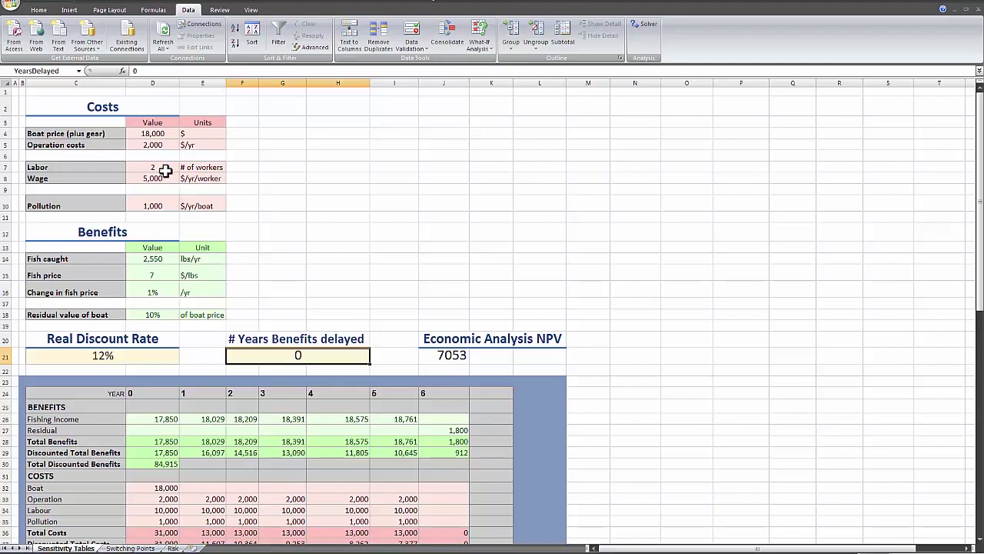
pyautogui.click(146, 135)
pyautogui.moveTo(99, 134); pyautogui.dragTo(198, 135)
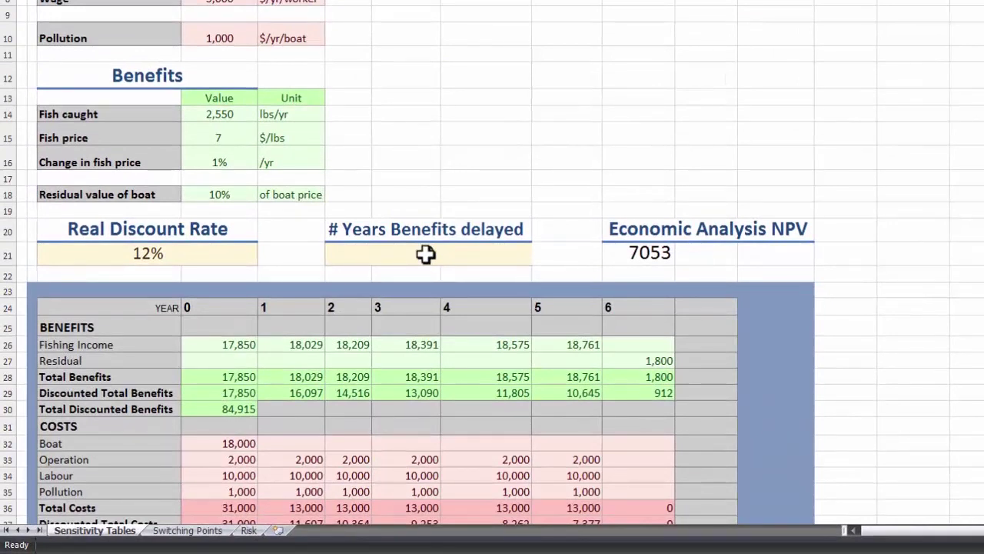
# Set years of benefit delay to 1 to see the NPV change, then reset it to 0.
pyautogui.click(426, 254)
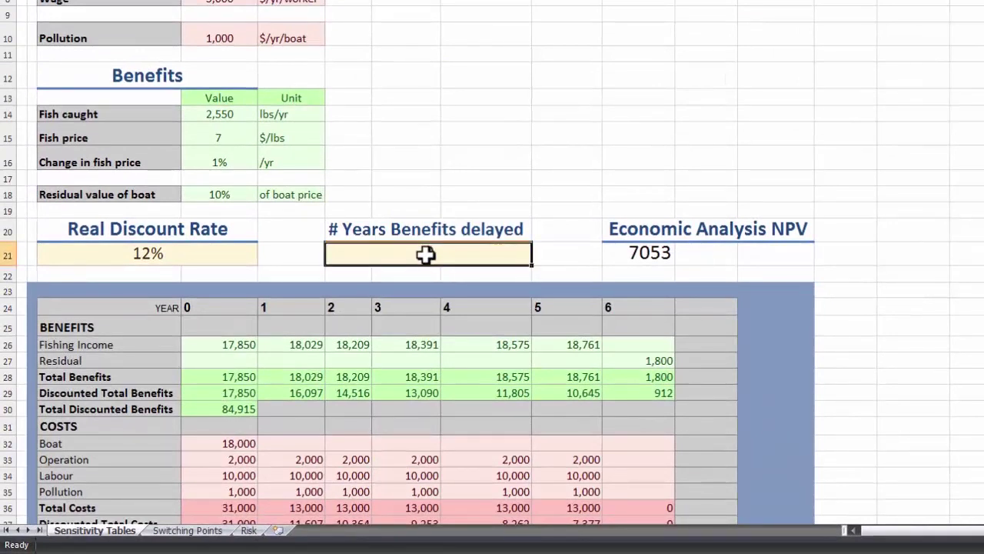
pyautogui.write('1')
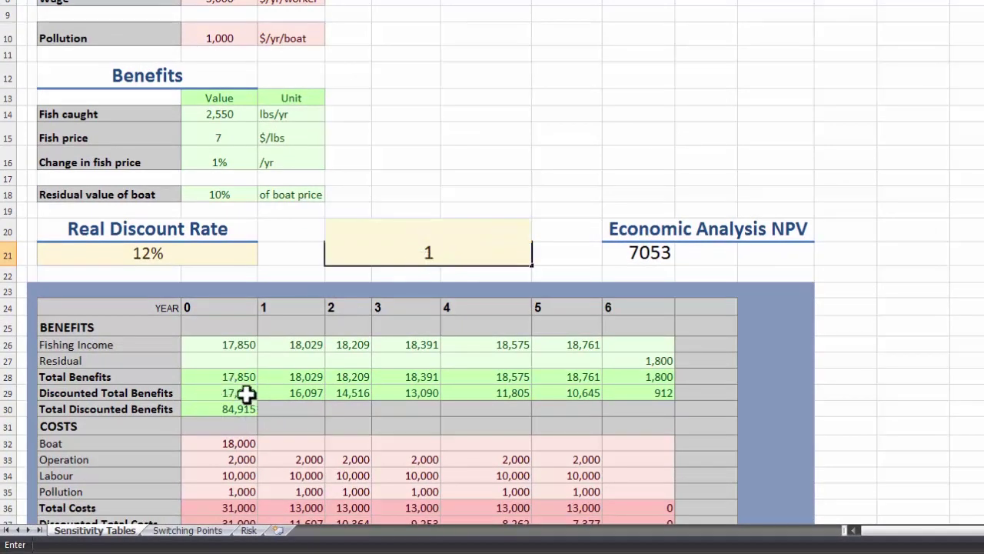
pyautogui.press('Return')
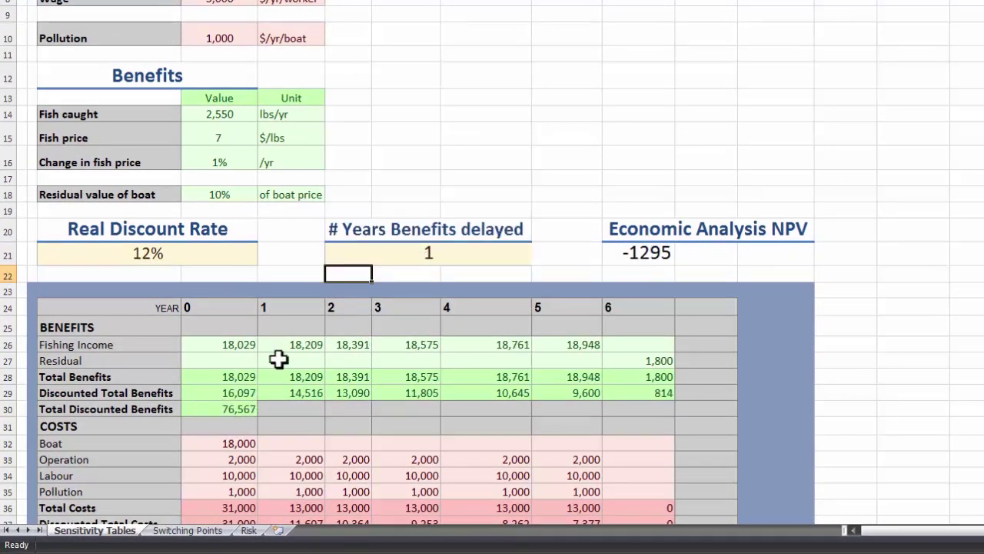
pyautogui.scroll(-2, 336, 218)
pyautogui.scroll(2, 349, 245)
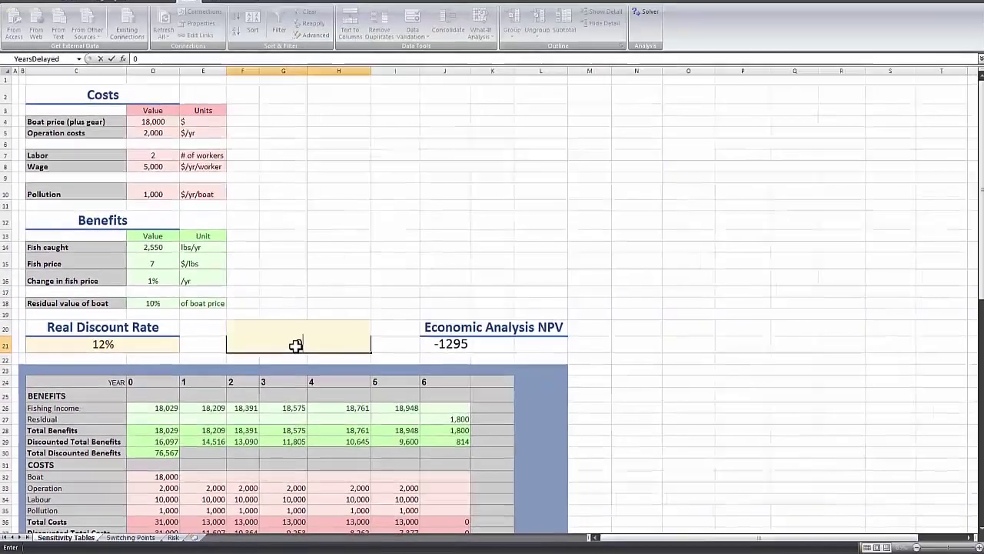
pyautogui.click(428, 254)
pyautogui.write('0')
pyautogui.press('Return')
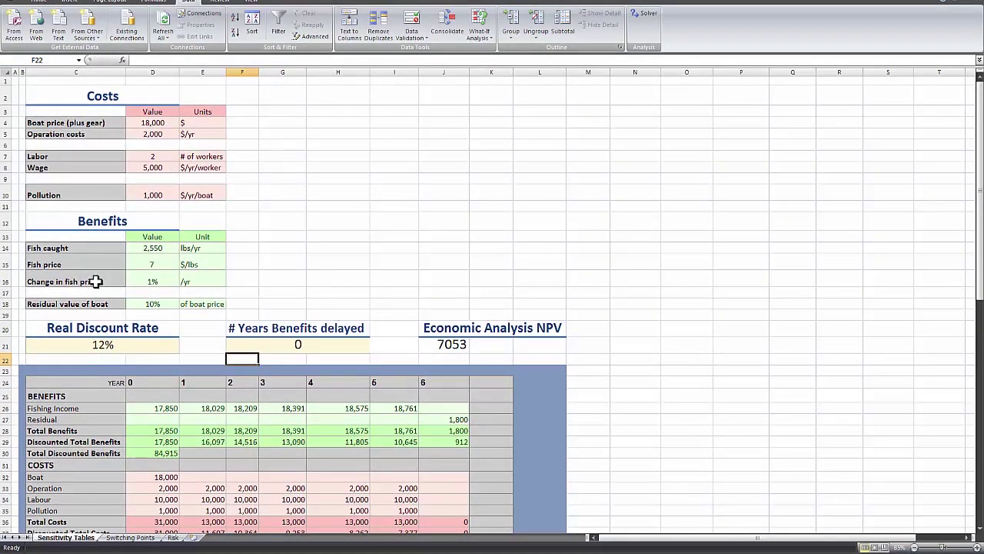
# Review the Fish caught, Pollution cost and Wage inputs, then change the Wage to 5050.
pyautogui.click(159, 247)
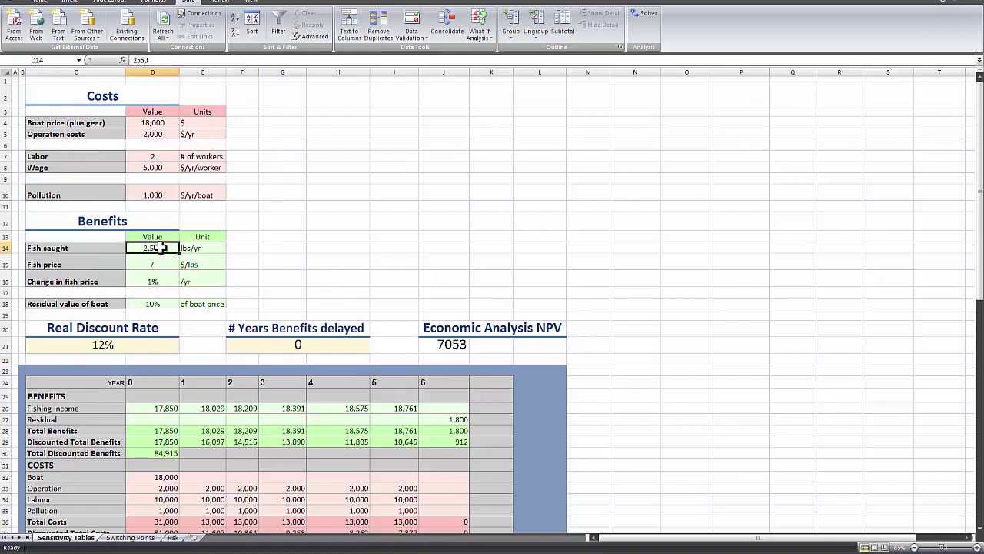
pyautogui.click(150, 193)
pyautogui.click(153, 170)
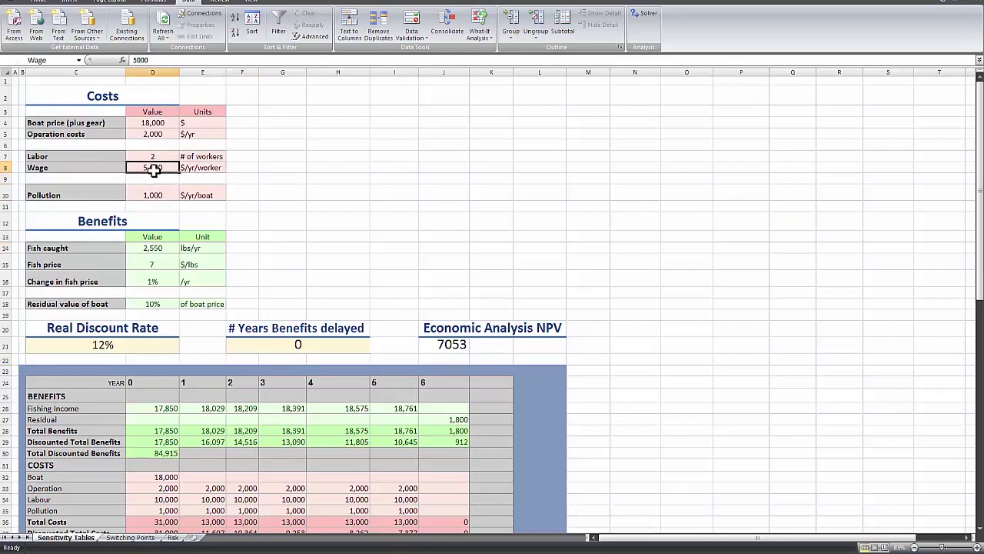
pyautogui.click(278, 203)
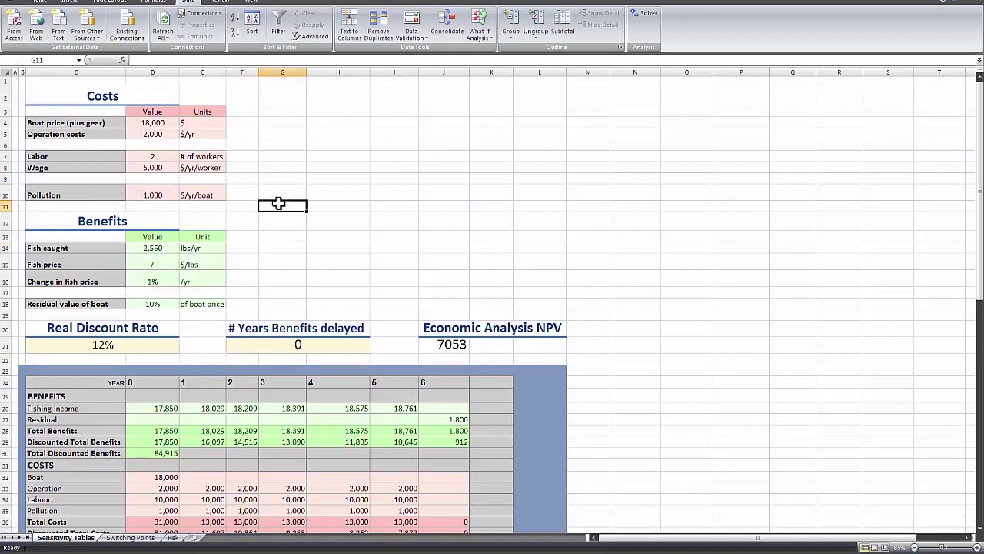
pyautogui.click(149, 169)
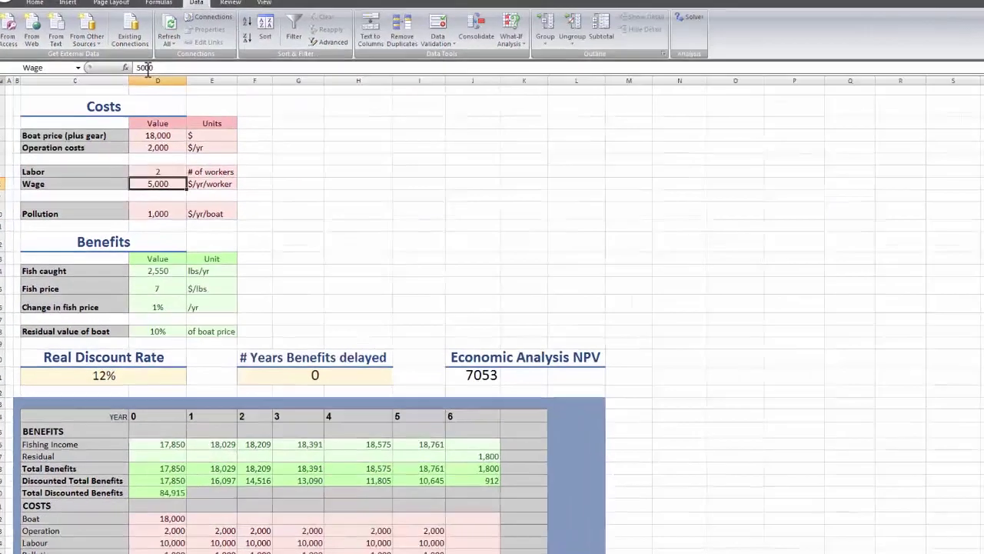
pyautogui.click(141, 59)
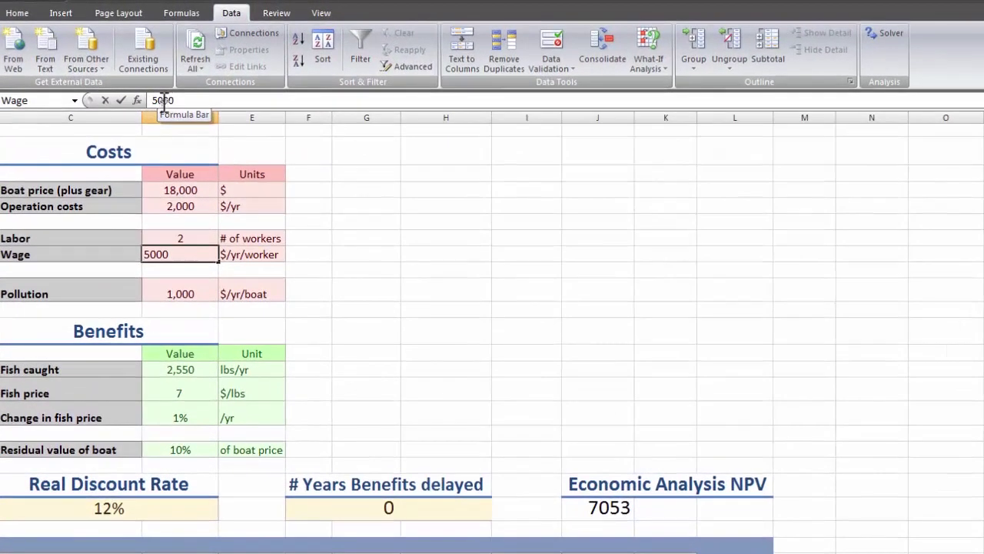
pyautogui.click(166, 100)
pyautogui.press('BackSpace')
pyautogui.write('5')
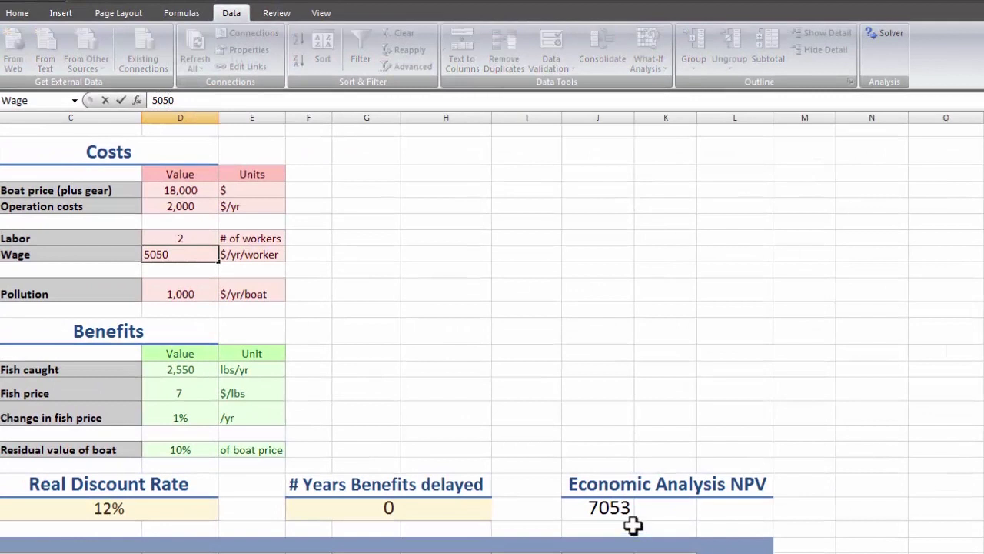
pyautogui.press('Return')
# Try Wage values of 5550 and then 5750 to watch the NPV recalculate.
pyautogui.click(178, 250)
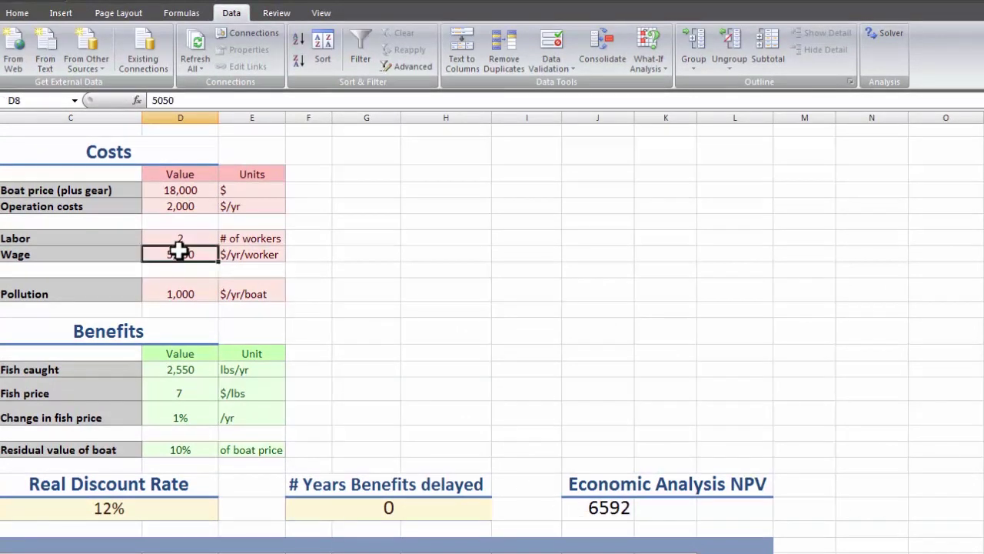
pyautogui.click(159, 100)
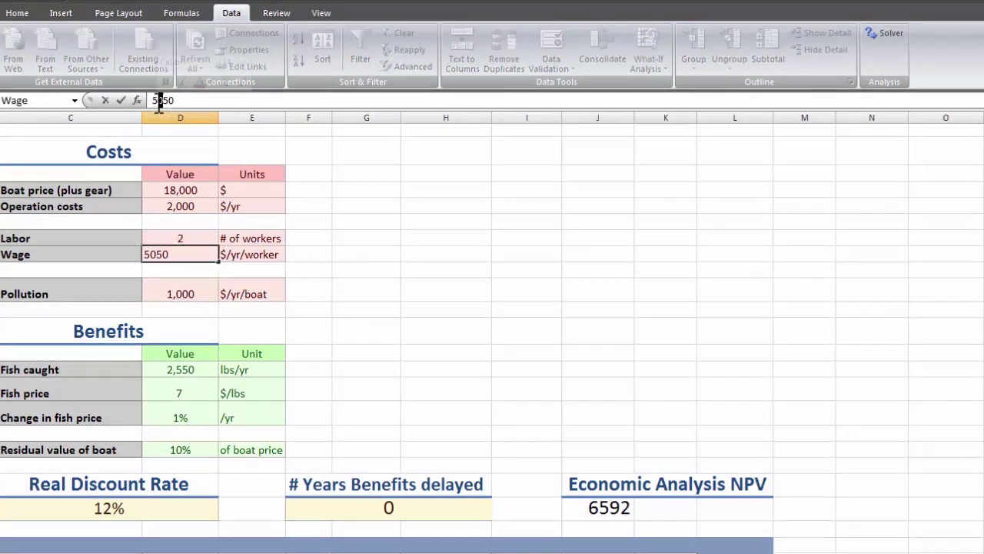
pyautogui.press('BackSpace')
pyautogui.write('55')
pyautogui.press('Return')
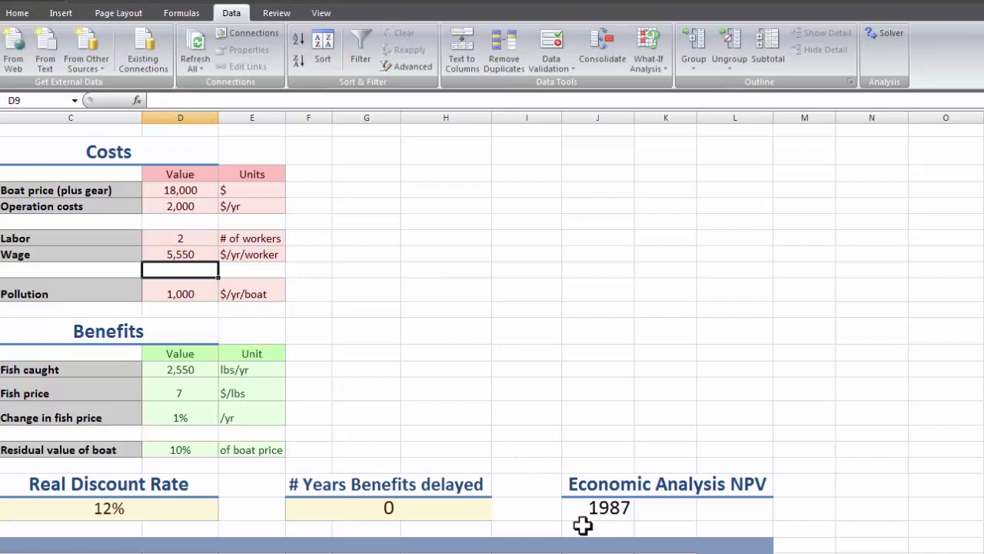
pyautogui.click(178, 248)
pyautogui.click(162, 100)
pyautogui.press('BackSpace')
pyautogui.write('7')
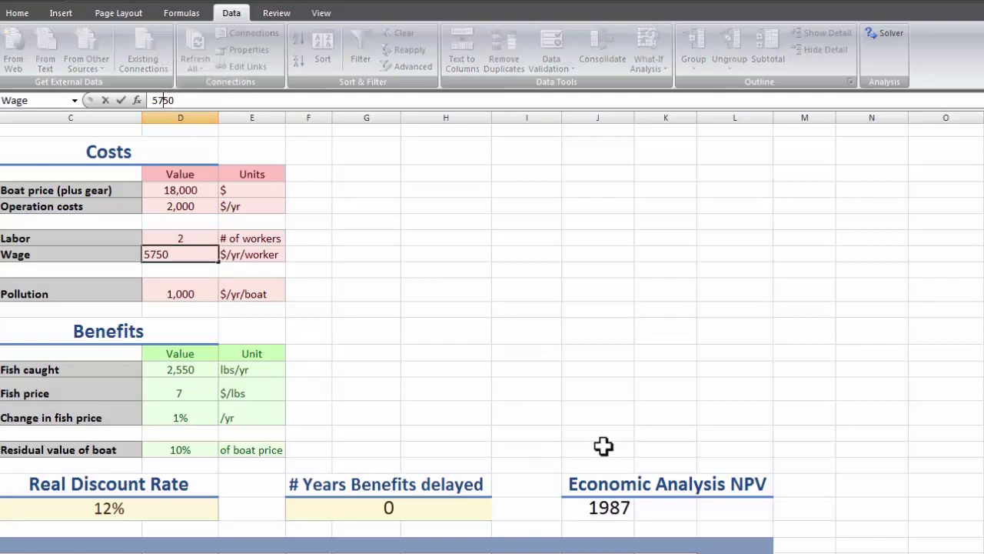
pyautogui.press('Return')
# Undo the last Wage change and confirm the original Wage of 5000.
pyautogui.click(187, 257)
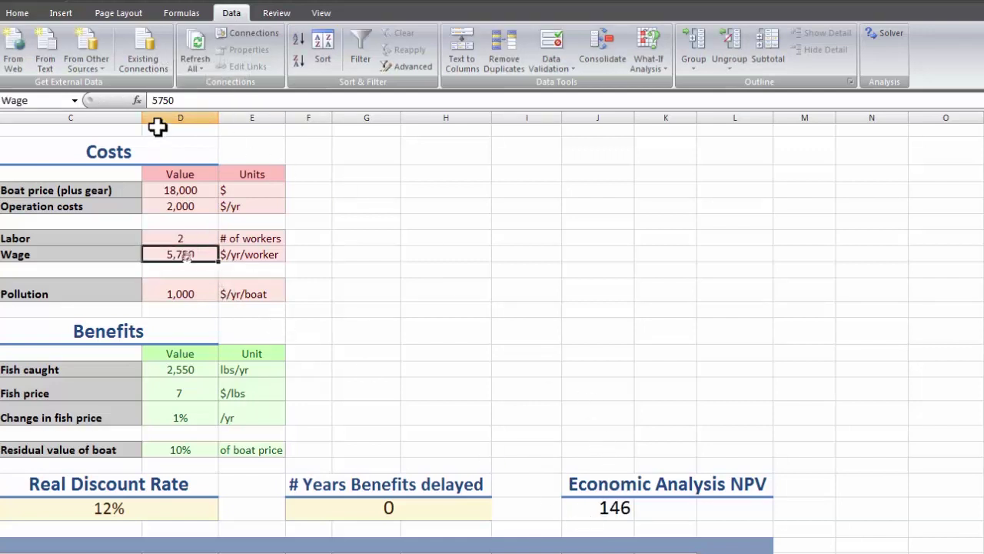
pyautogui.click(161, 100)
pyautogui.hotkey('ctrl', 'z')
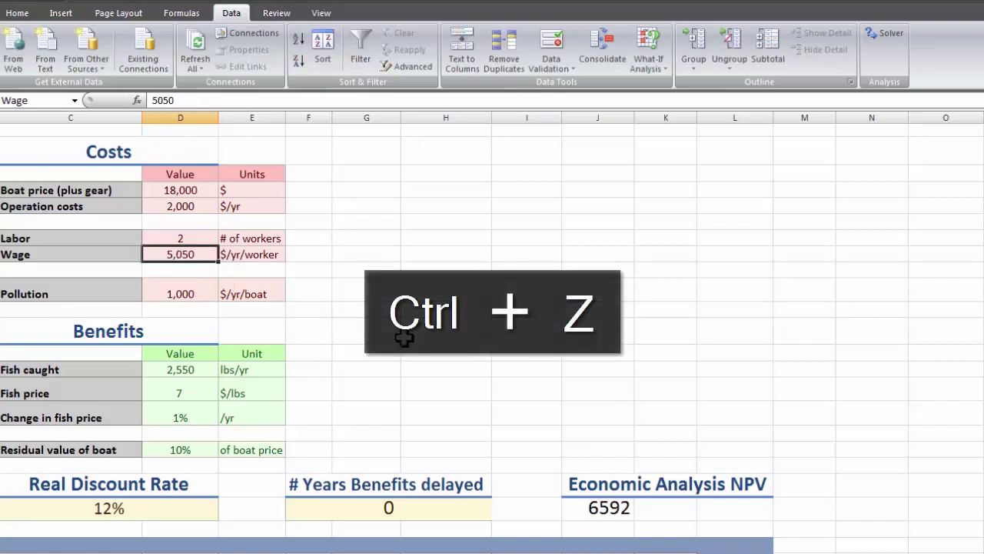
pyautogui.click(568, 338)
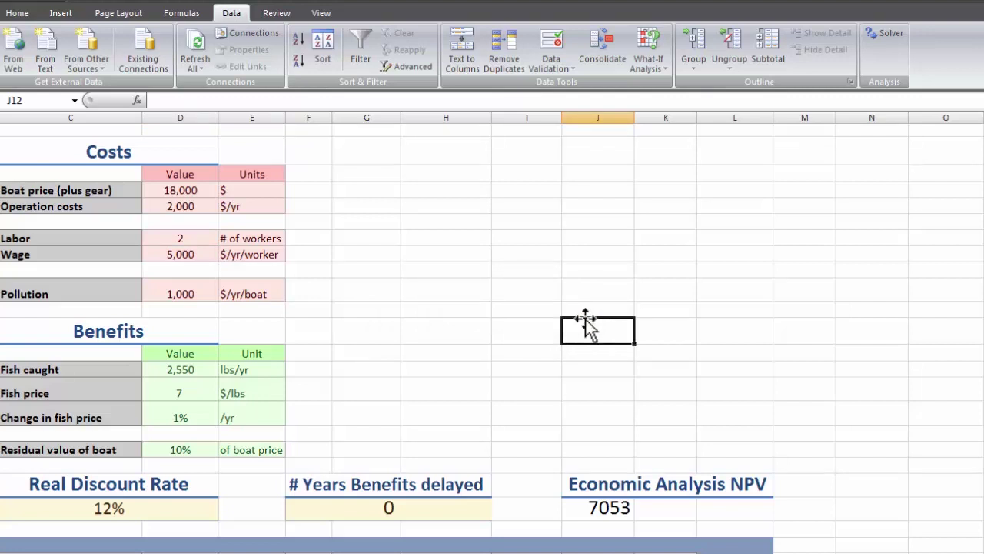
pyautogui.click(596, 204)
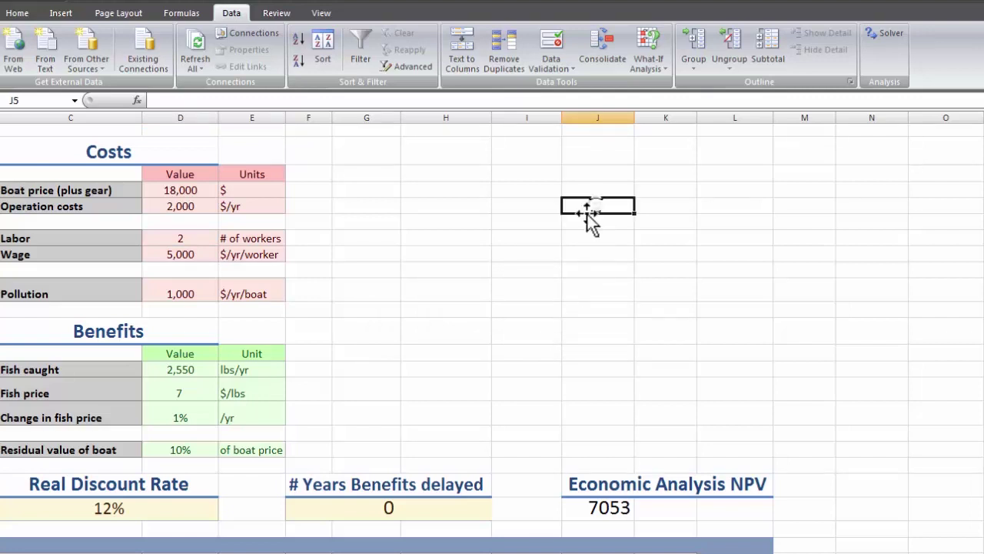
pyautogui.click(176, 257)
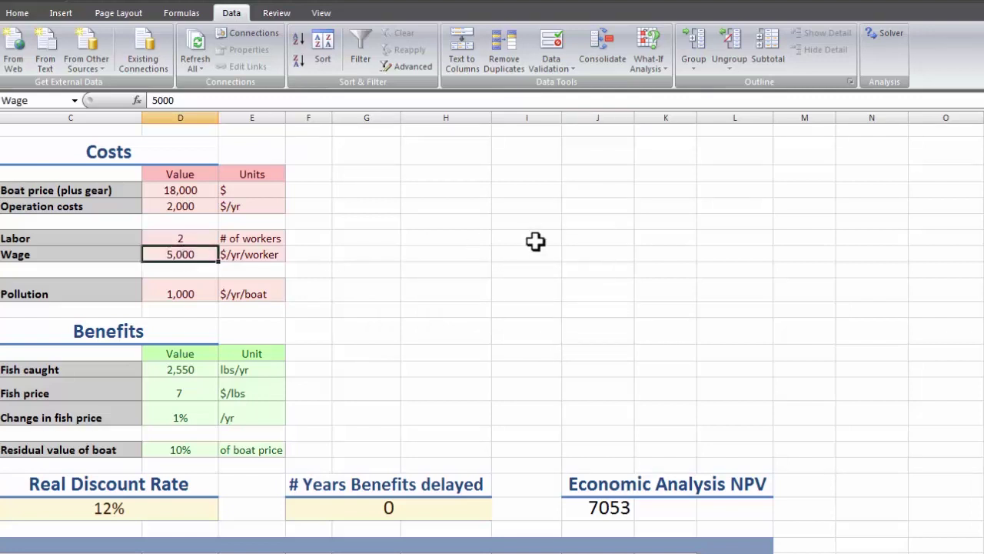
# Enter 4500, 4600 and 4700 in J4:J6 and select J4 down to about J18.
pyautogui.click(596, 188)
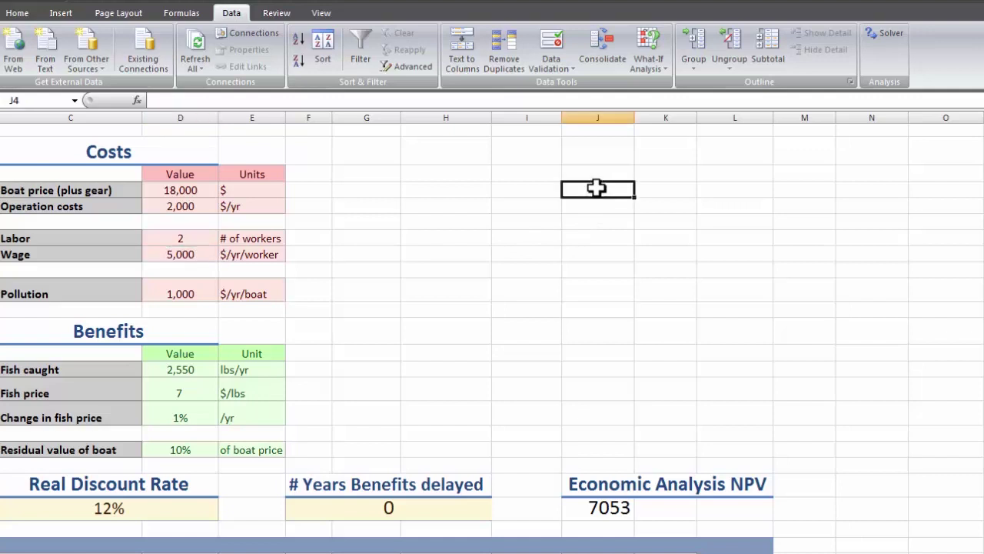
pyautogui.write('4500')
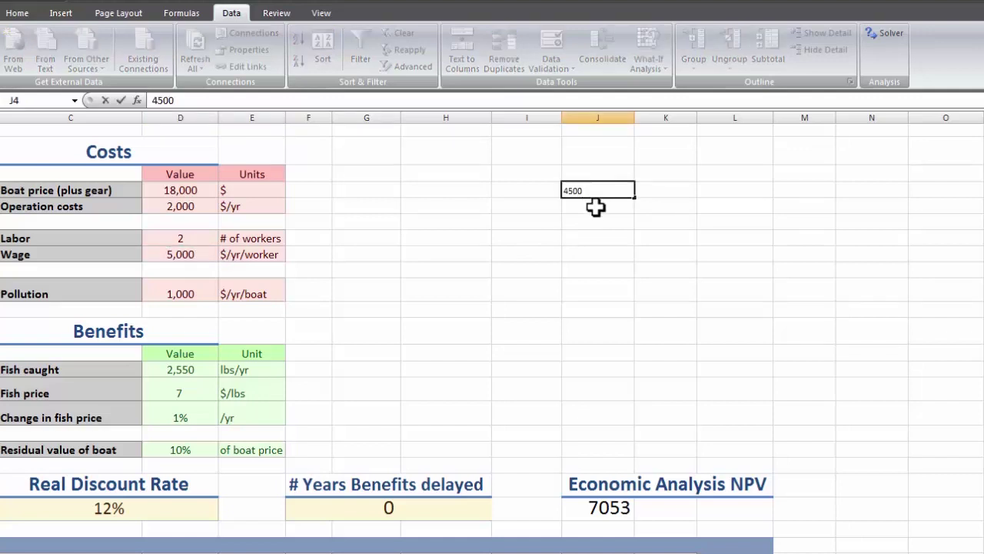
pyautogui.press('Return')
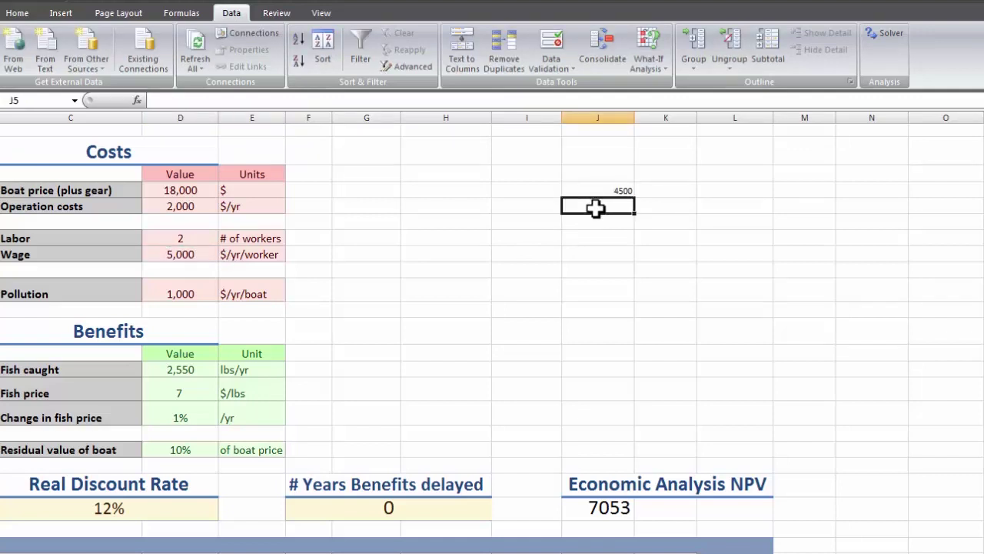
pyautogui.write('4600')
pyautogui.press('Return')
pyautogui.write('470')
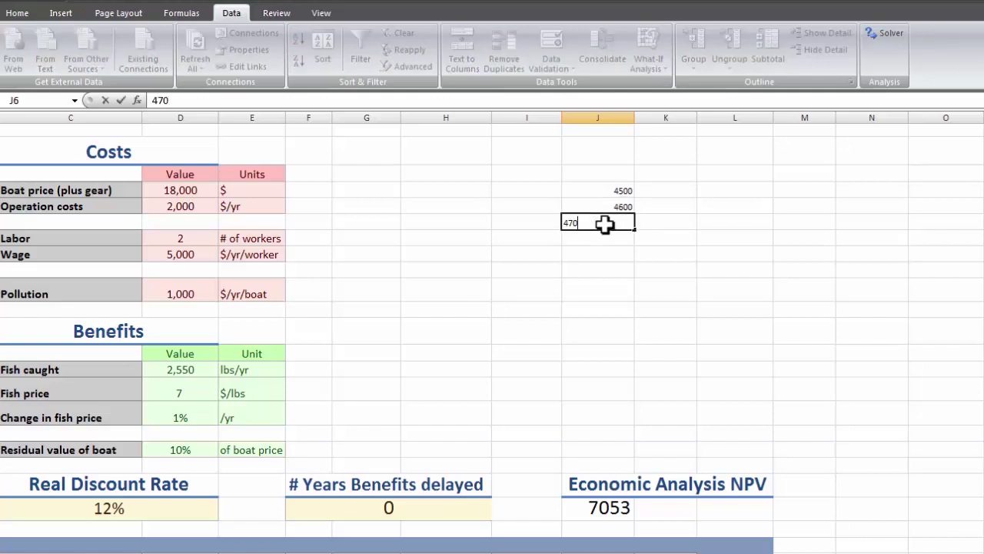
pyautogui.write('0')
pyautogui.press('Return')
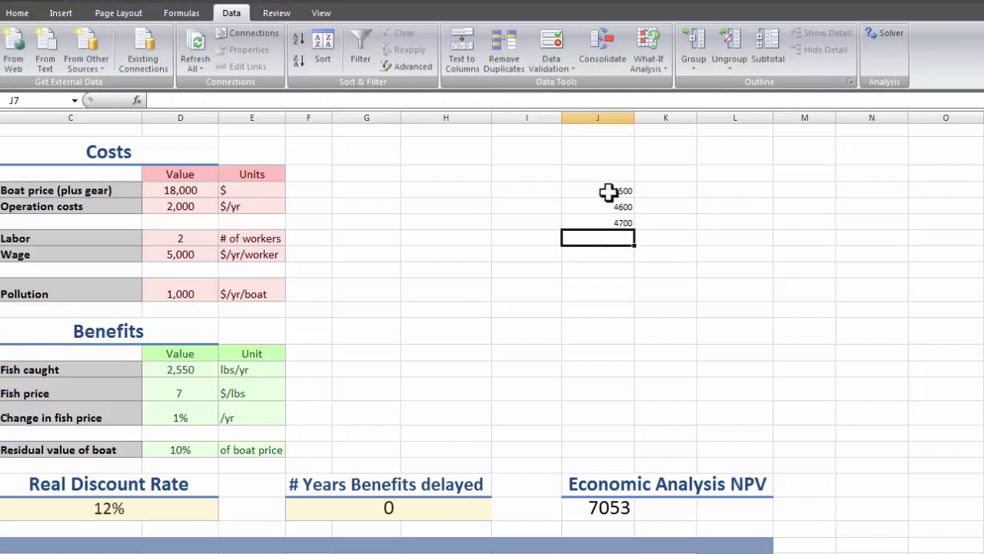
pyautogui.moveTo(608, 191); pyautogui.dragTo(603, 440)
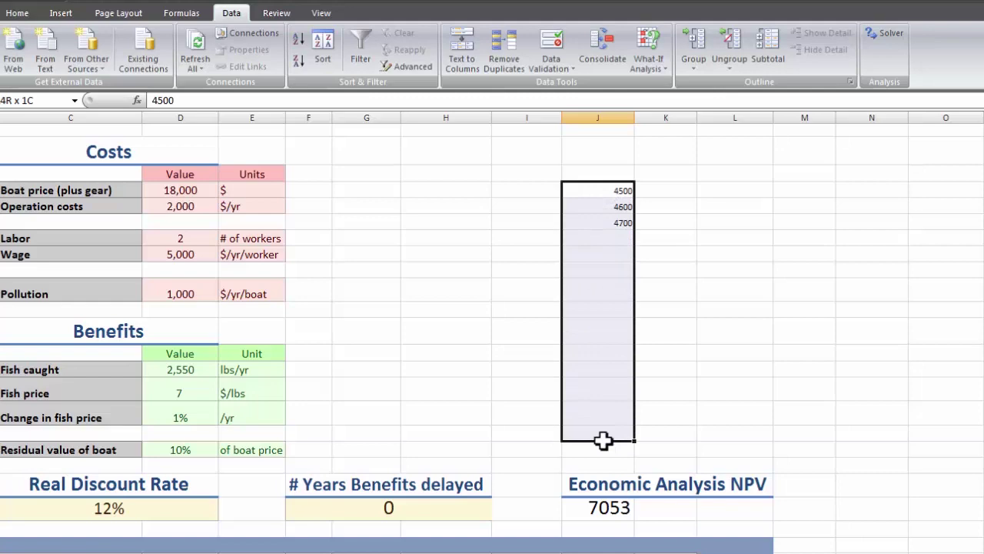
# Fill the selected J column as a linear series with step 100, running 4500 to 5800.
pyautogui.click(17, 13)
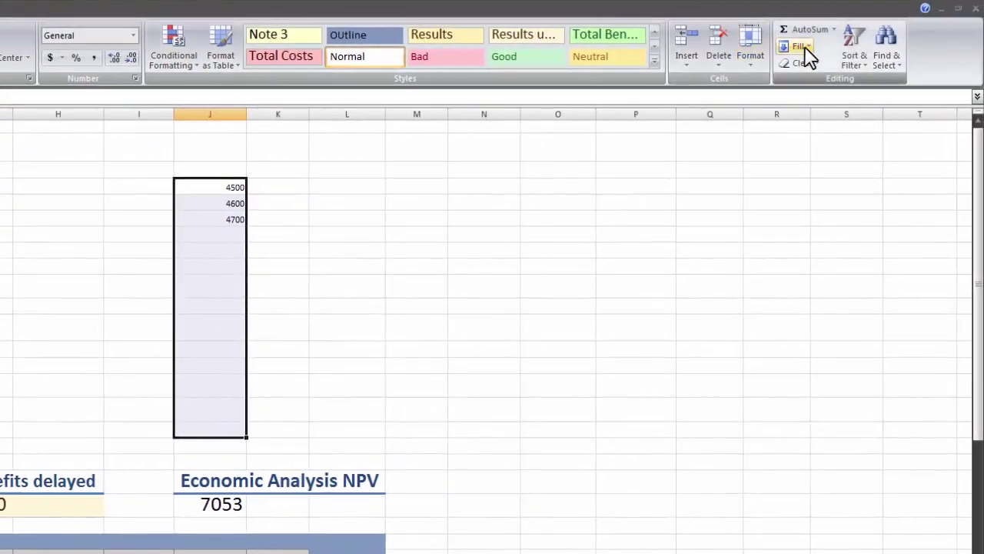
pyautogui.click(807, 48)
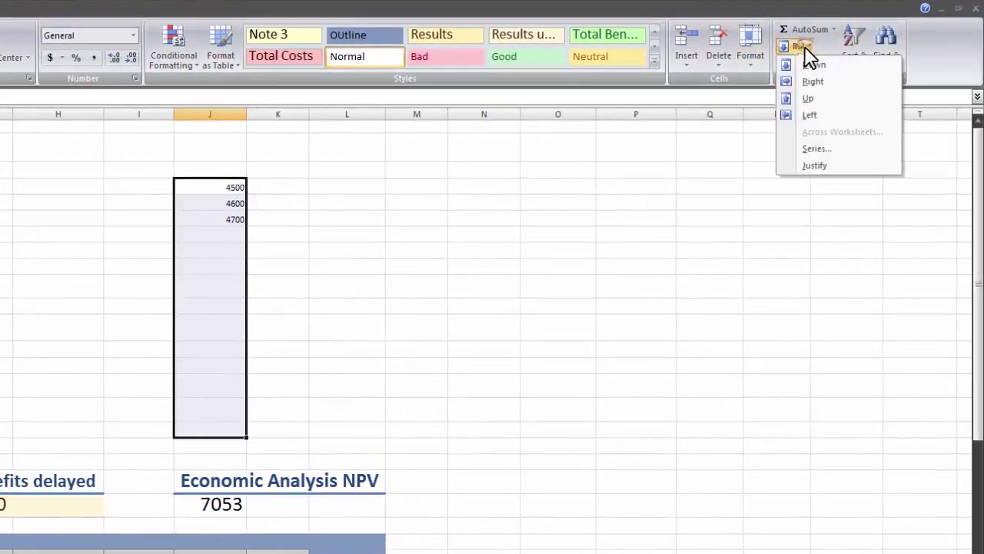
pyautogui.click(815, 149)
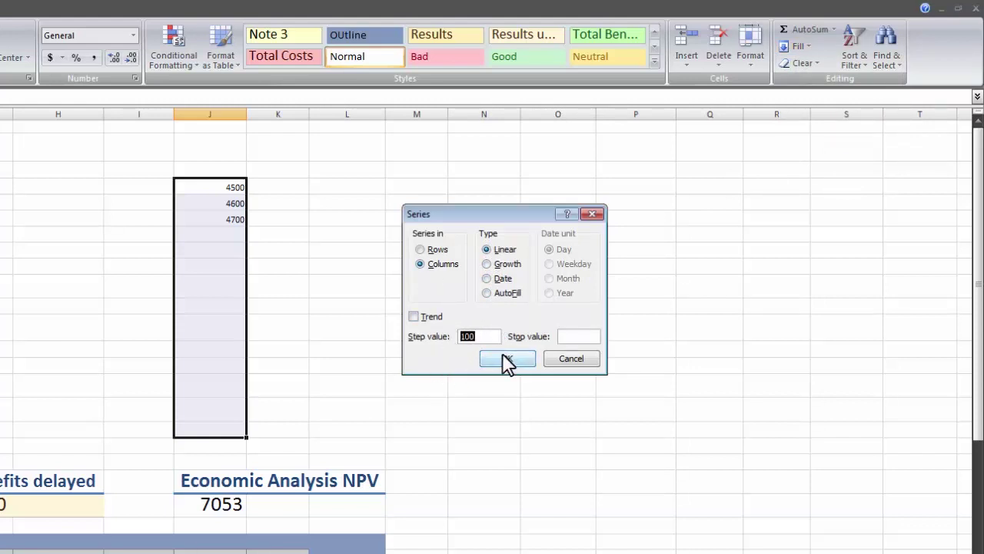
pyautogui.click(508, 360)
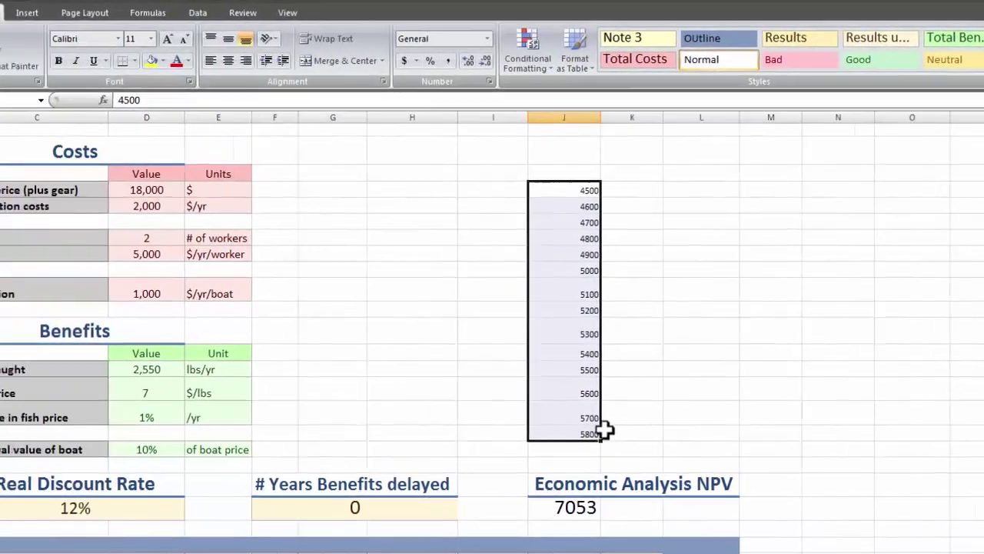
# Copy the Economic Analysis NPV result 7053 into cell K3.
pyautogui.click(651, 432)
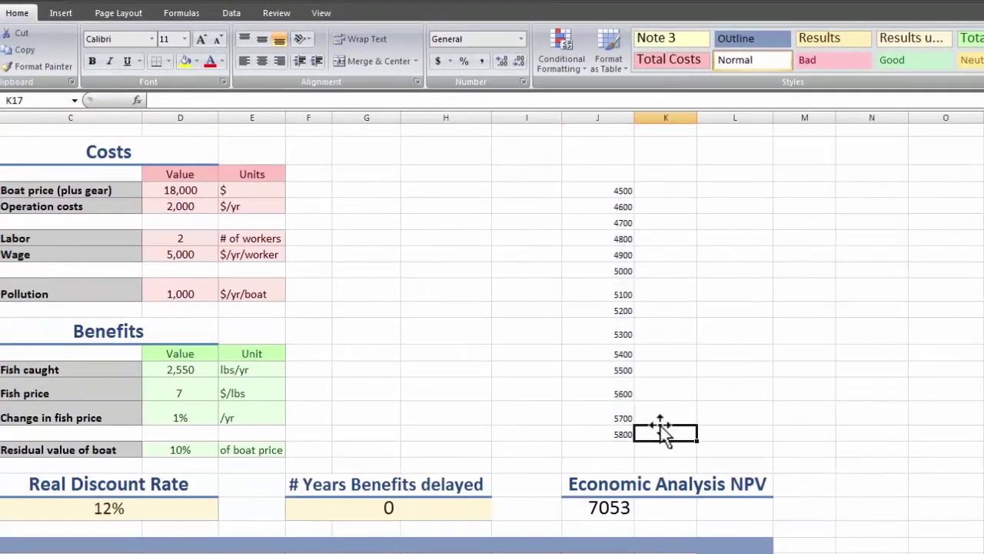
pyautogui.click(660, 170)
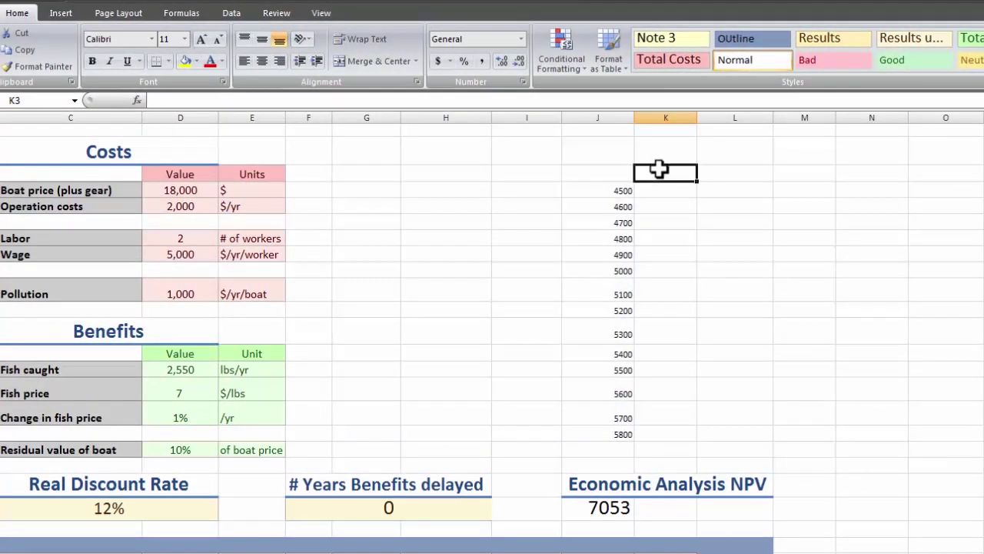
pyautogui.click(610, 510)
pyautogui.hotkey('ctrl', 'c')
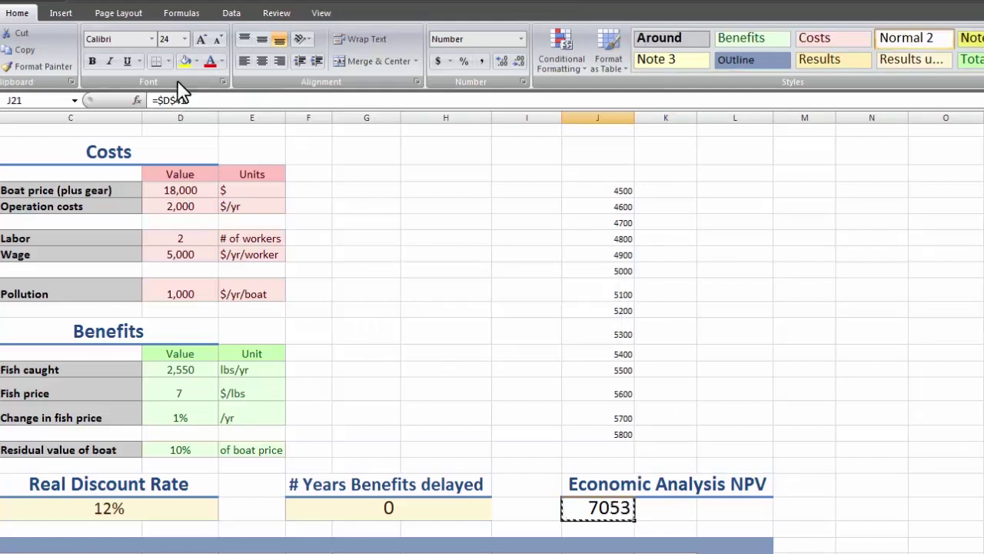
pyautogui.click(677, 173)
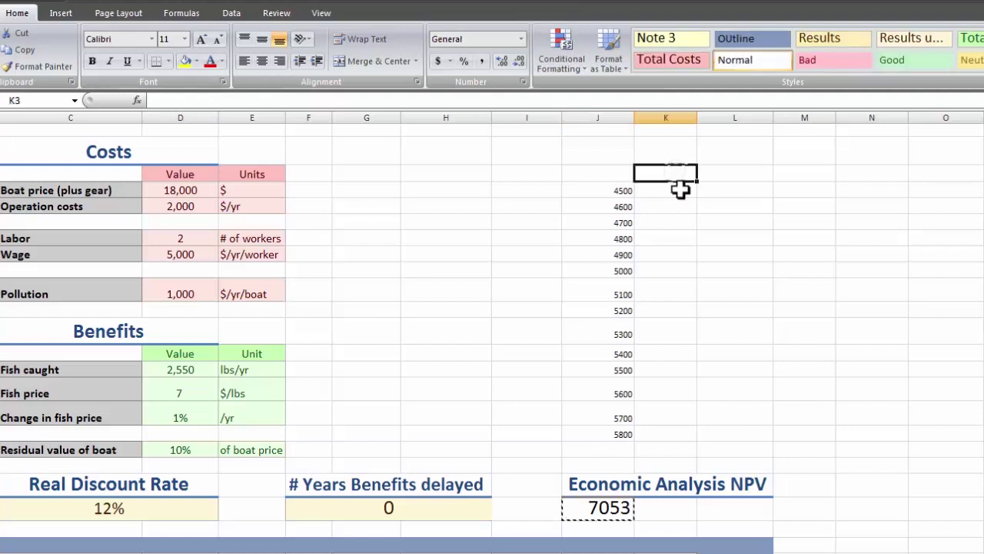
pyautogui.hotkey('ctrl', 'v')
# Add an 'NPV' heading in K2 at font size 24.
pyautogui.click(687, 151)
pyautogui.write('N')
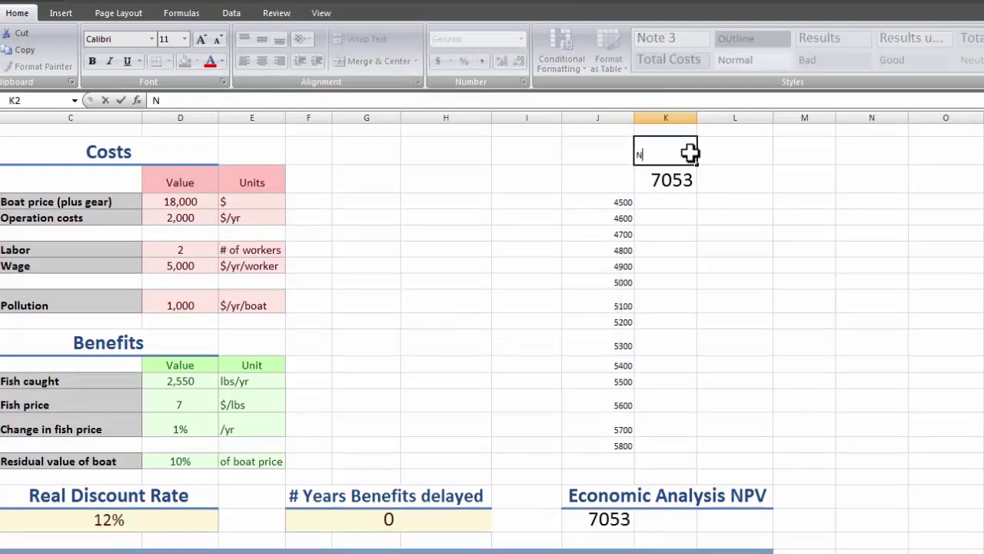
pyautogui.write('PV')
pyautogui.hotkey('ctrl', 'Return')
pyautogui.click(184, 38)
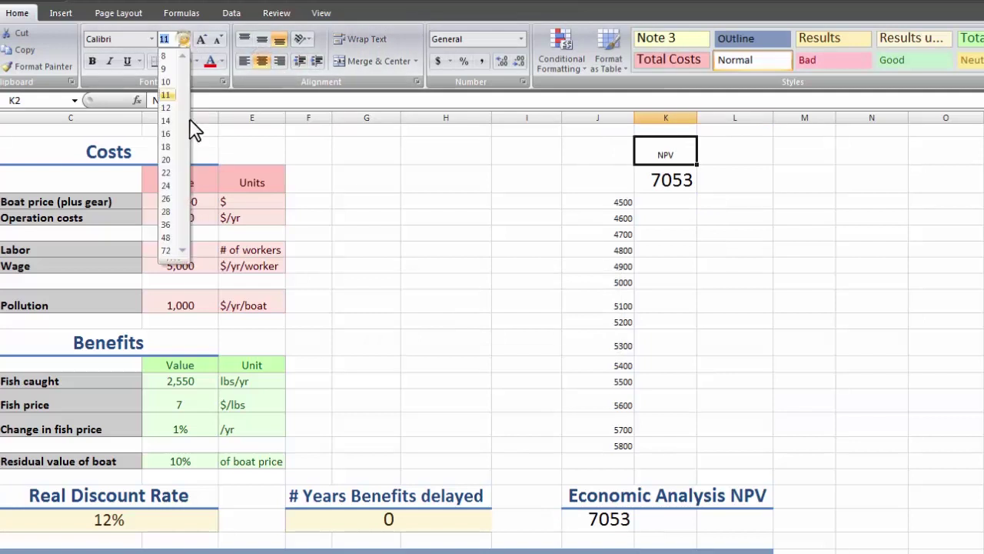
pyautogui.click(165, 185)
# Bold the wage values 4500–5800 and select J3:K17 as the table range.
pyautogui.moveTo(622, 200); pyautogui.dragTo(619, 447)
pyautogui.click(92, 61)
pyautogui.click(677, 248)
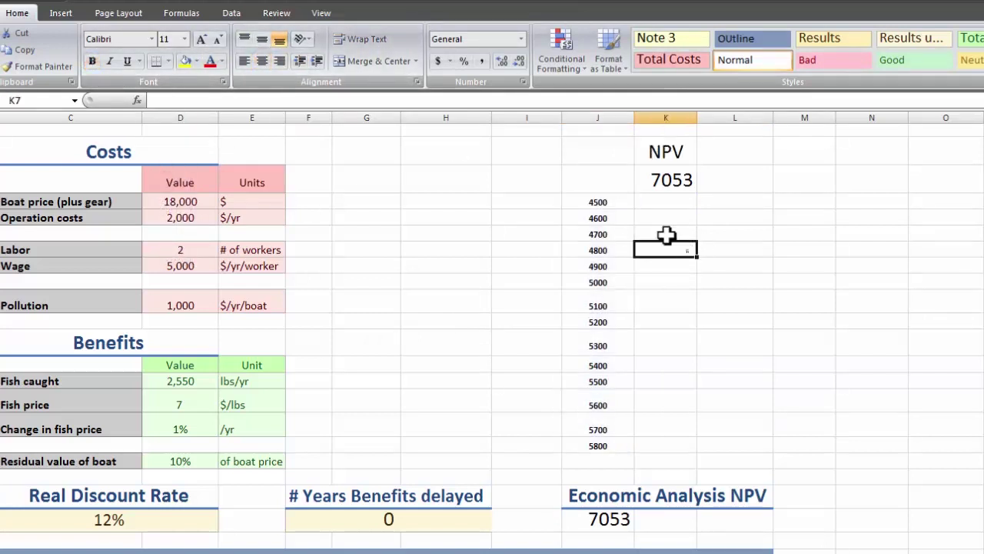
pyautogui.moveTo(586, 173); pyautogui.dragTo(649, 452)
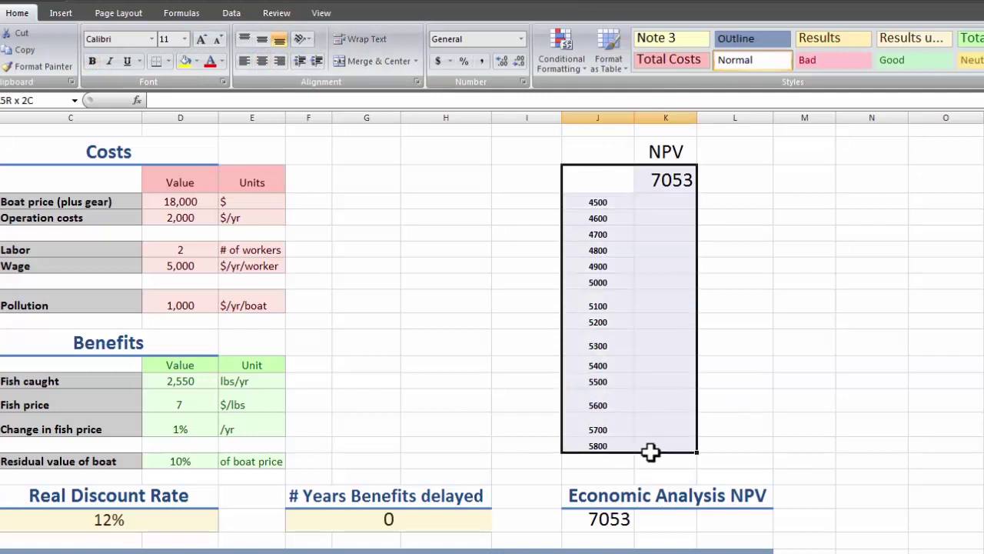
# Create a Data Table on J3:K17 using wage cell $D$8 as the column input.
pyautogui.click(243, 14)
pyautogui.click(649, 65)
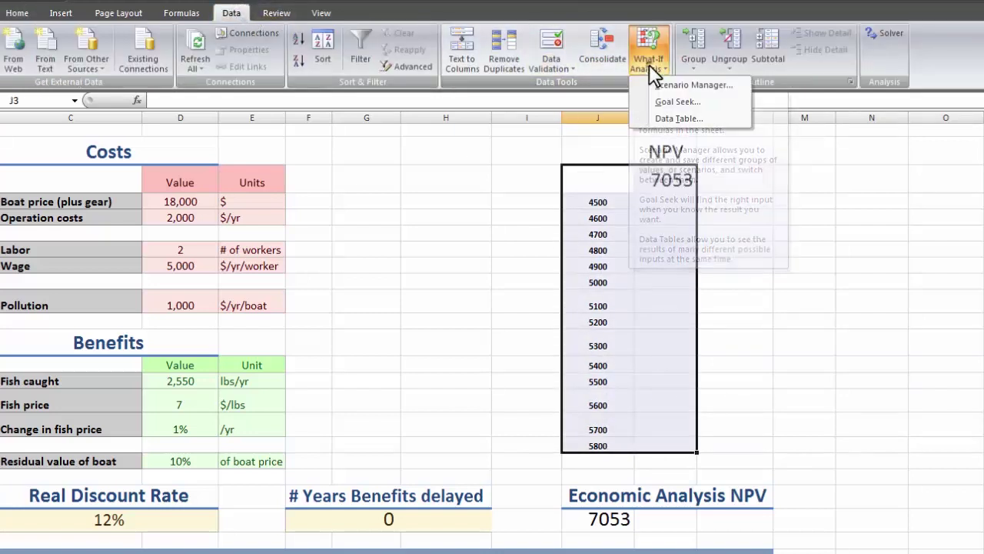
pyautogui.click(677, 119)
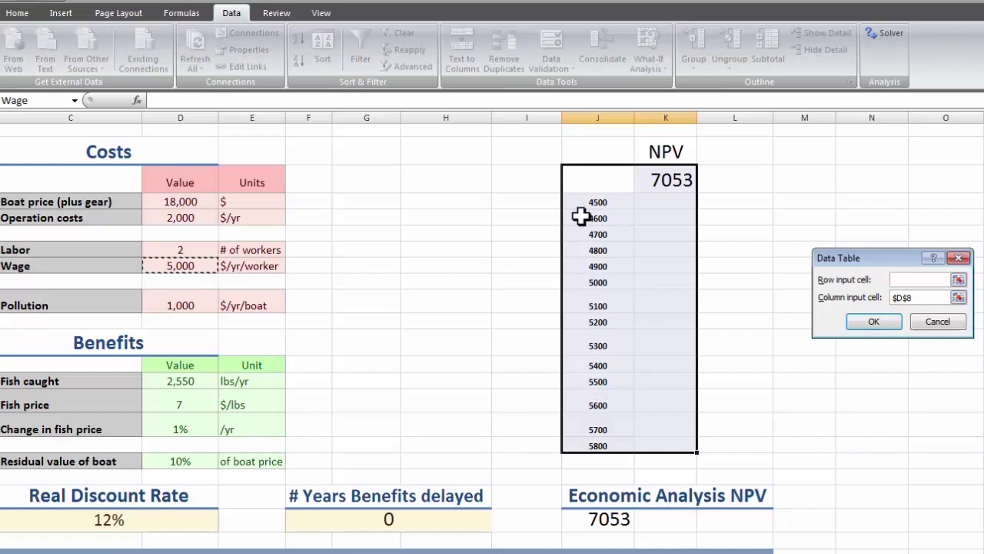
pyautogui.click(873, 322)
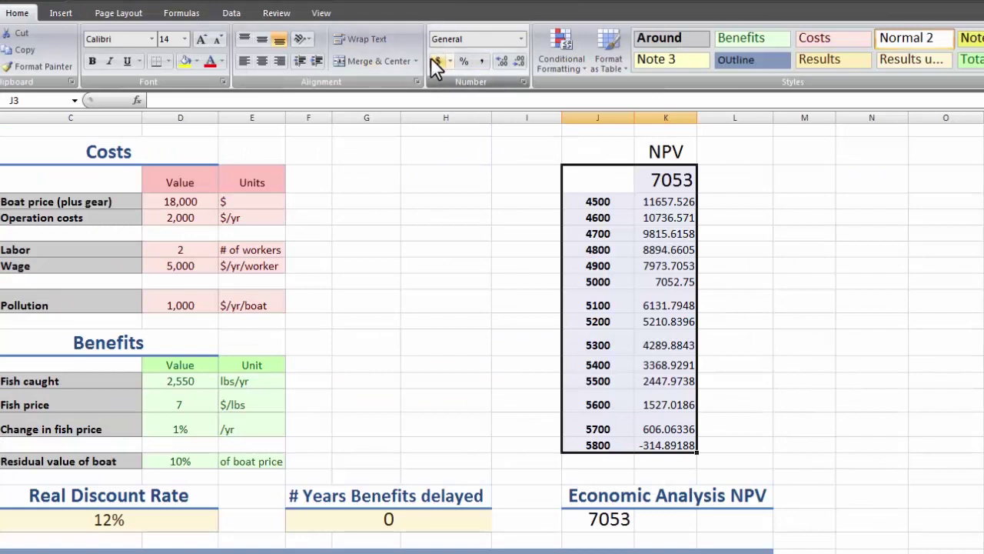
# Format the table as Accounting with 0 decimals and set K3 to font size 14.
pyautogui.click(436, 62)
pyautogui.click(524, 80)
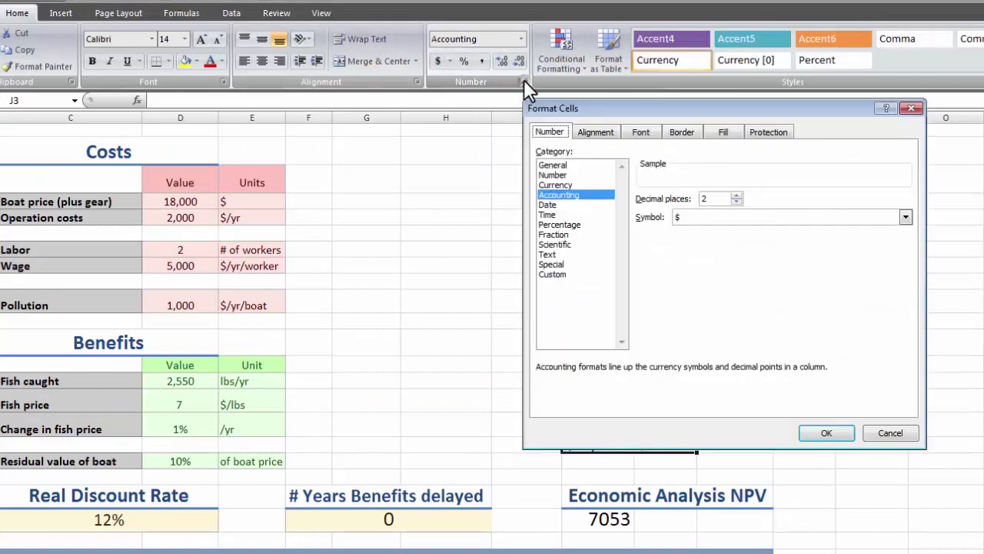
pyautogui.click(736, 202)
pyautogui.click(736, 202)
pyautogui.click(826, 433)
pyautogui.click(666, 180)
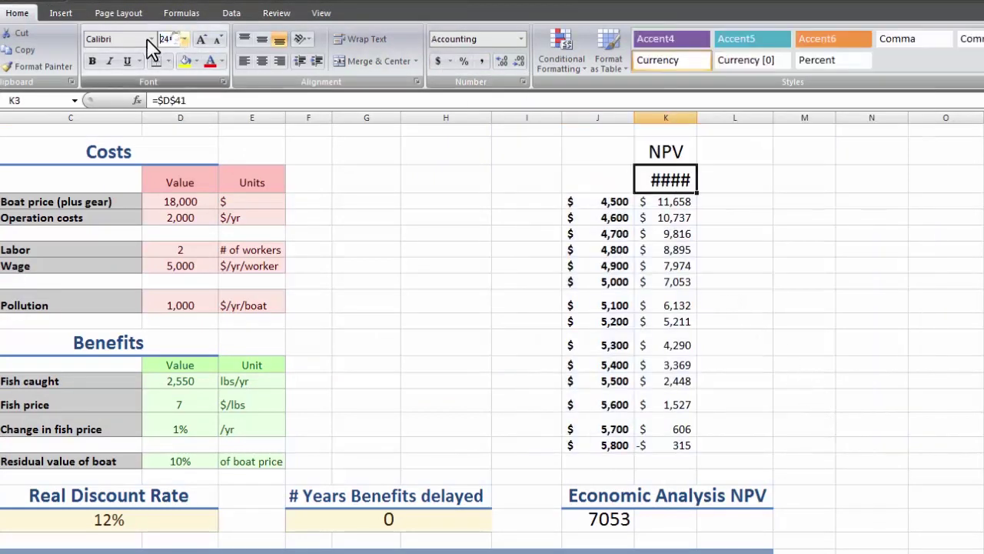
pyautogui.write('14')
pyautogui.press('Return')
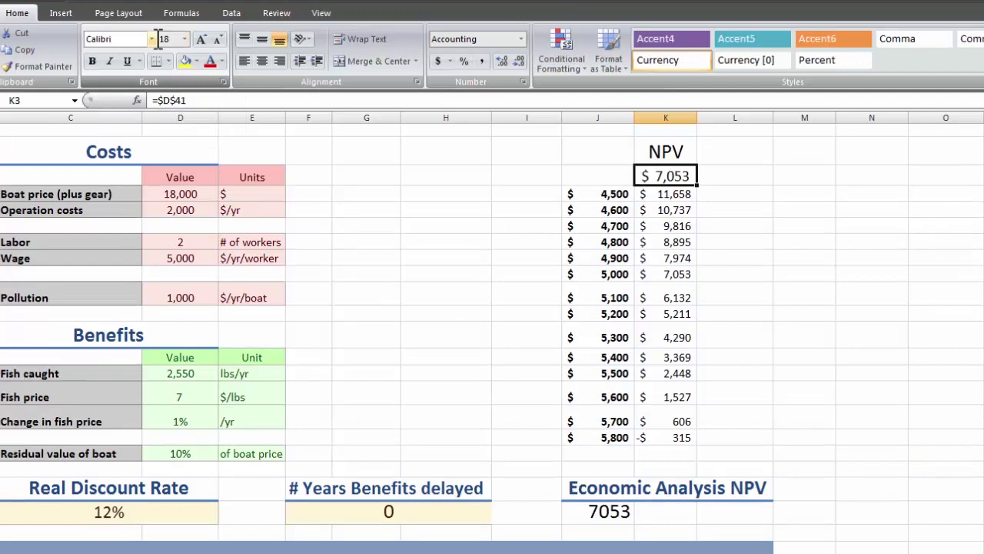
pyautogui.click(729, 332)
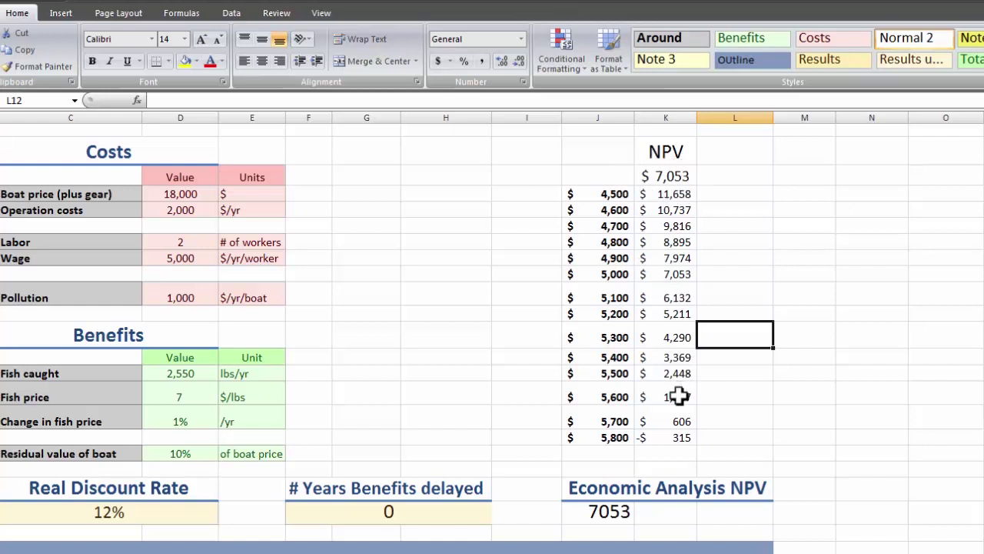
# Inspect the 5700 and 5800 wage rows and the TABLE formula in K17, then select the whole table block.
pyautogui.click(620, 437)
pyautogui.click(613, 426)
pyautogui.click(615, 436)
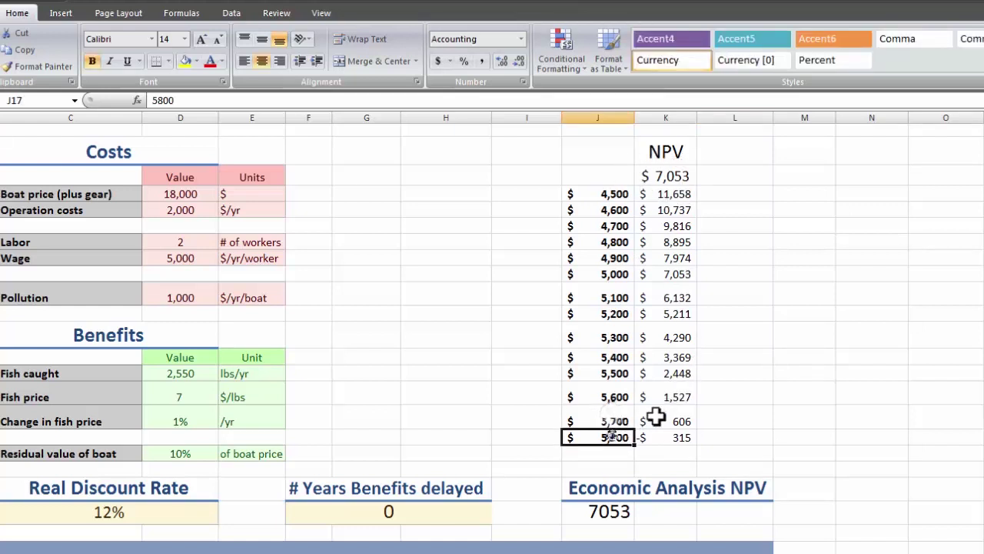
pyautogui.click(674, 437)
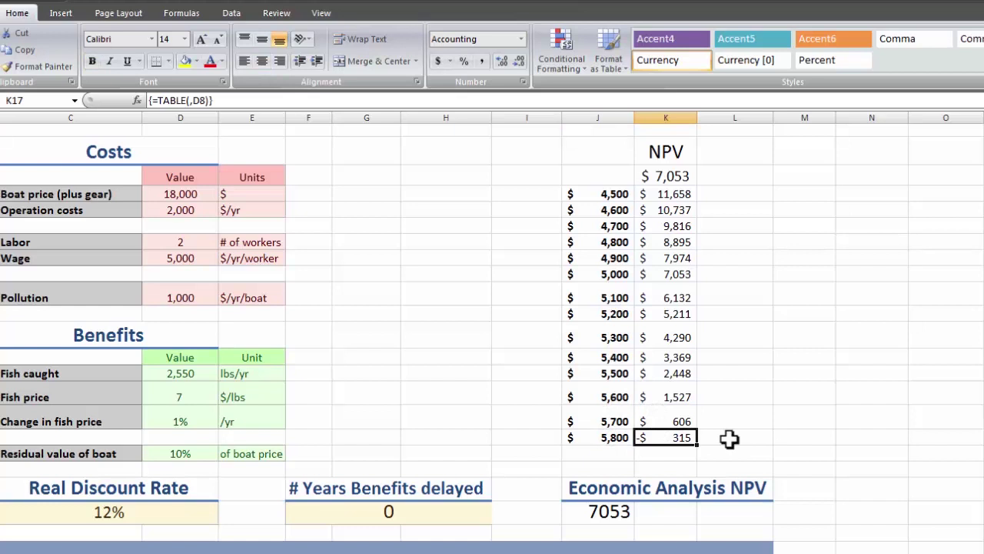
pyautogui.click(729, 438)
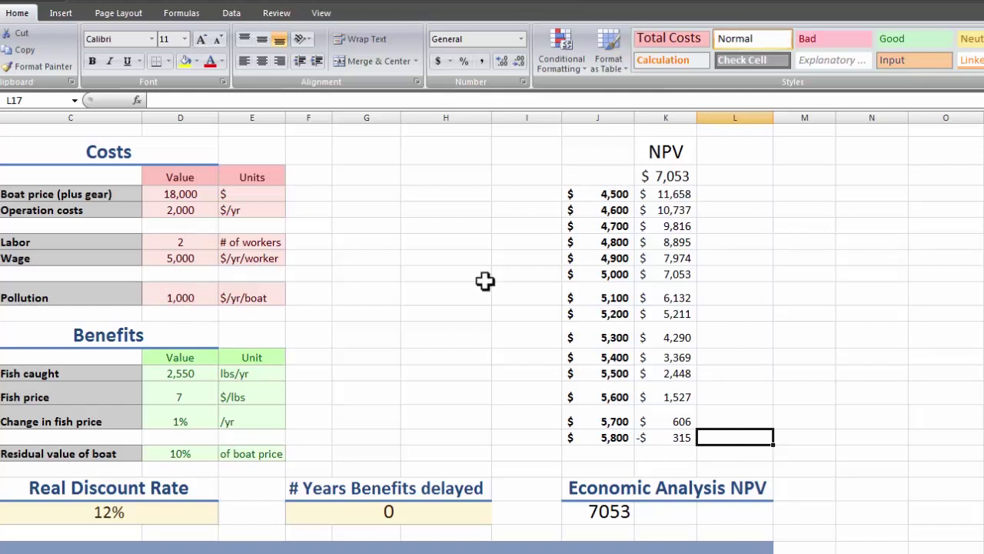
pyautogui.moveTo(592, 158); pyautogui.dragTo(690, 442)
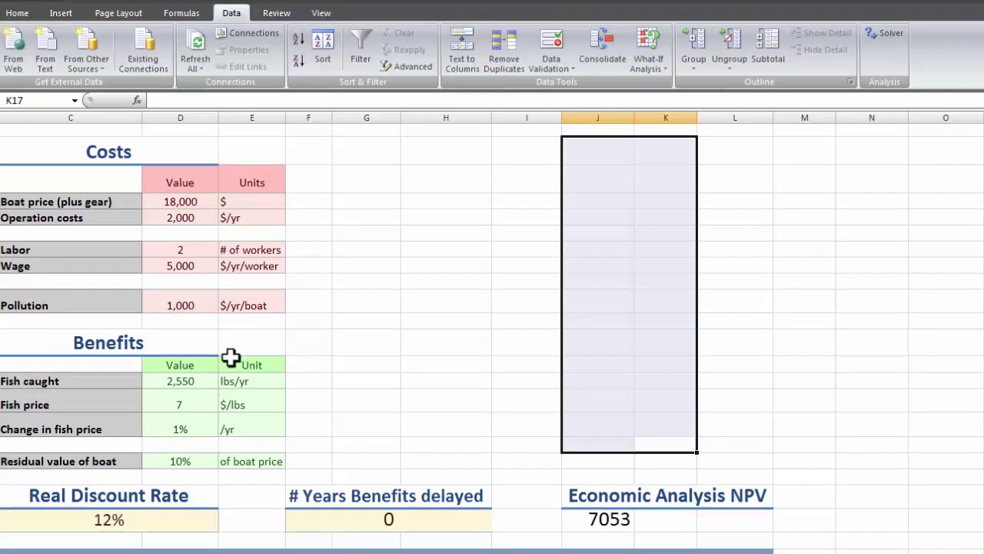
# Check the Fish caught value and start typing .005 into J4.
pyautogui.click(180, 381)
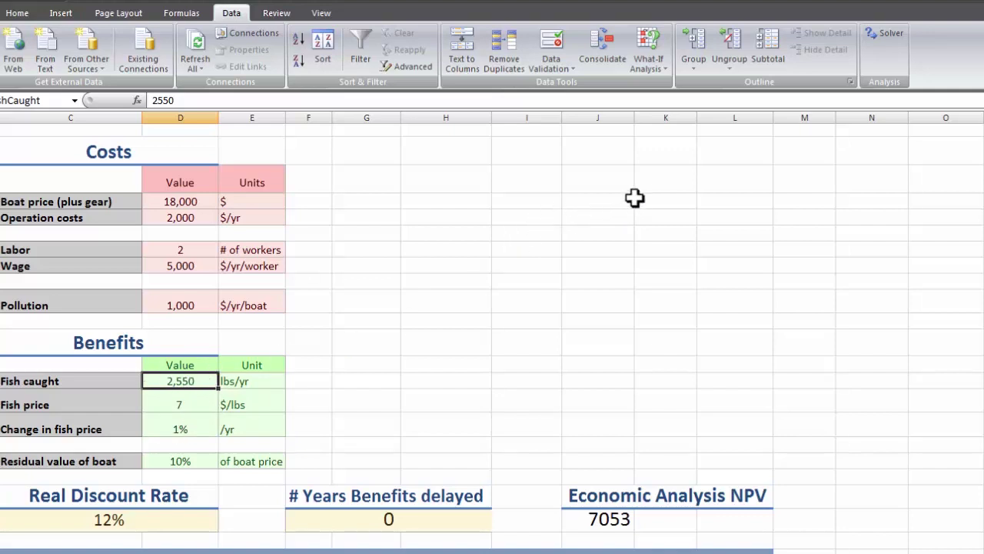
pyautogui.click(611, 200)
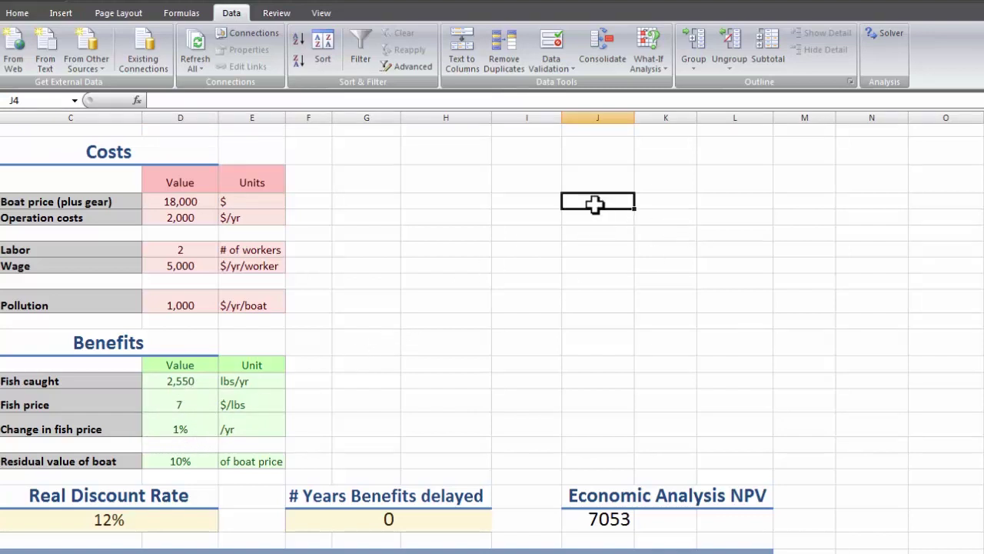
pyautogui.write('.005')
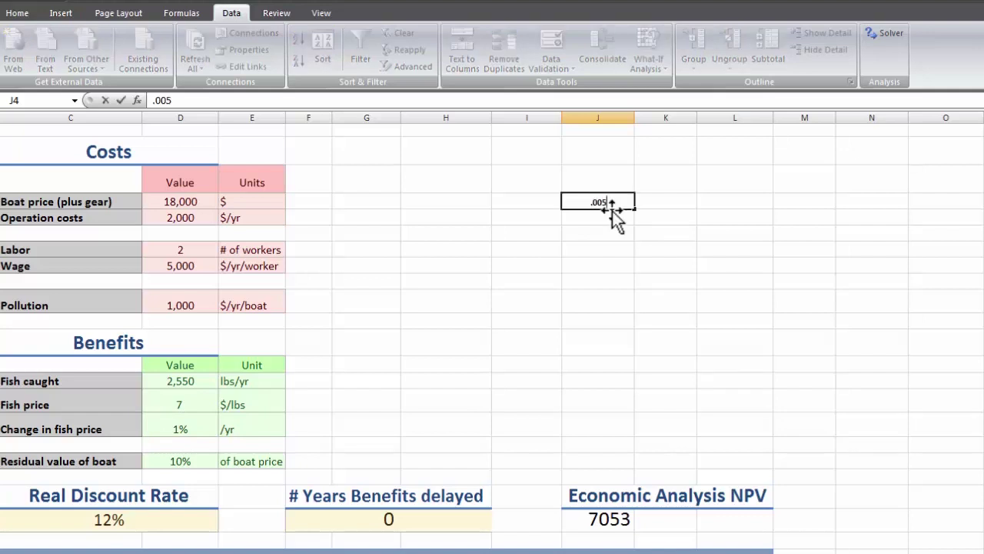
# Enter .005 and .006 in J4:J5, then fill J4:J20 as a 0.001-step series stopping at 0.015.
pyautogui.press('Return')
pyautogui.write('.')
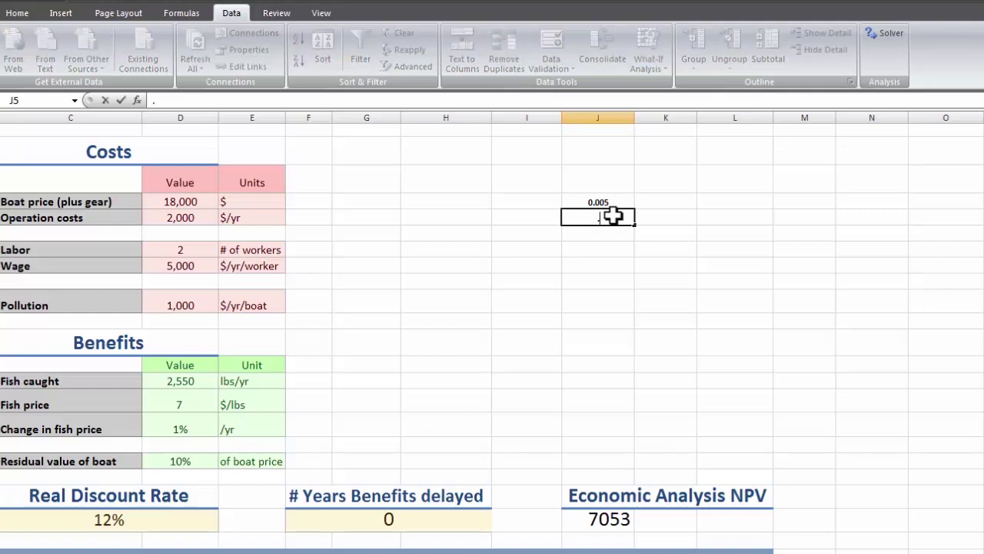
pyautogui.write('006')
pyautogui.press('Return')
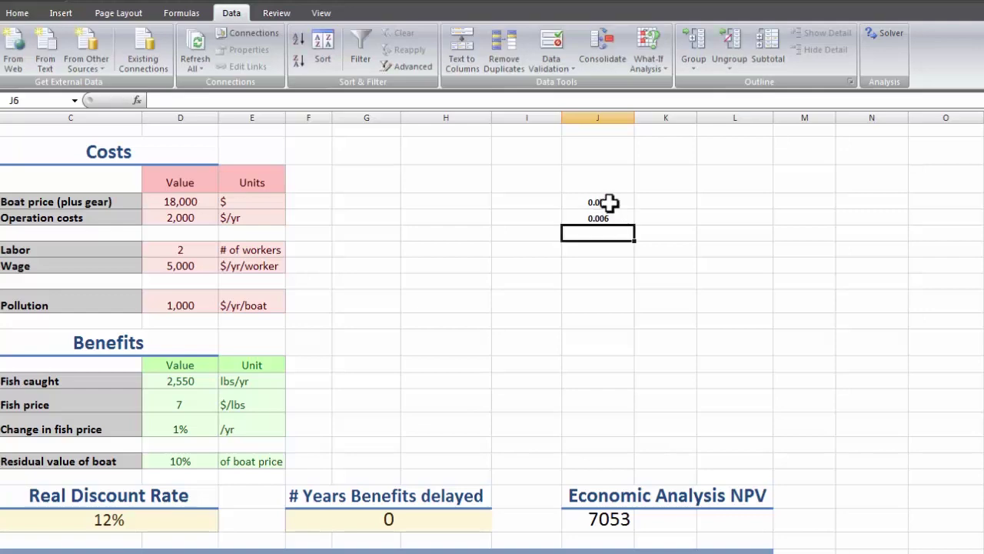
pyautogui.moveTo(609, 202); pyautogui.dragTo(611, 457)
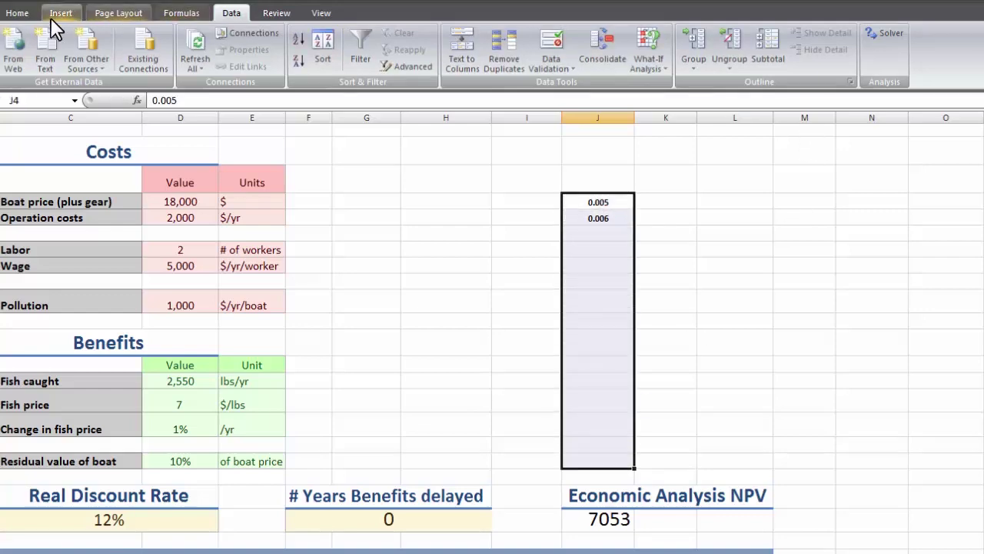
pyautogui.click(17, 13)
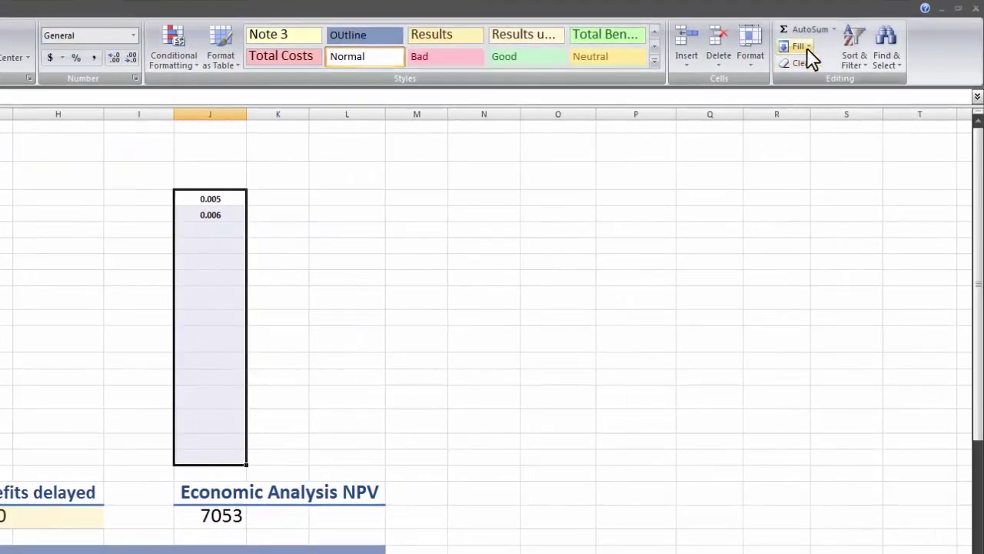
pyautogui.click(857, 47)
pyautogui.click(810, 151)
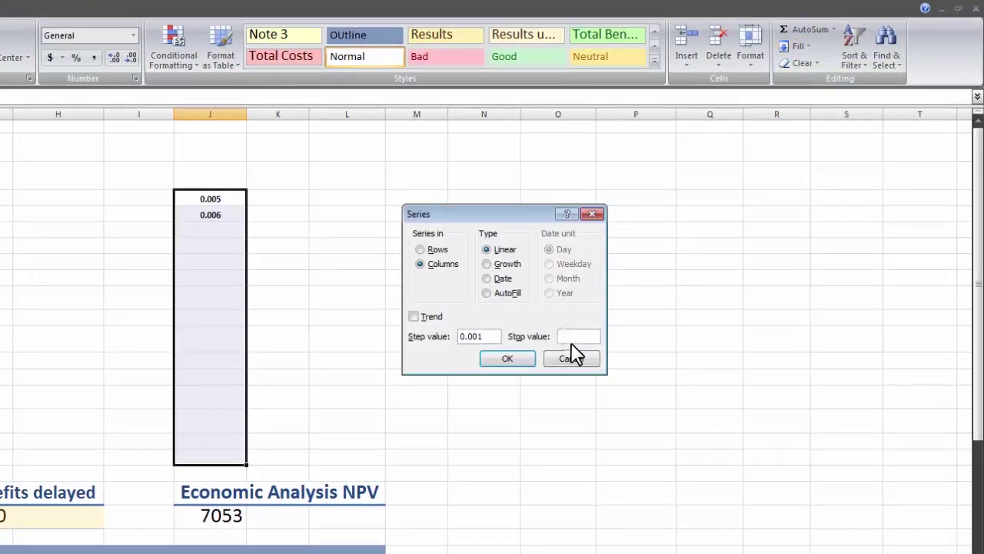
pyautogui.write('.015')
pyautogui.click(520, 367)
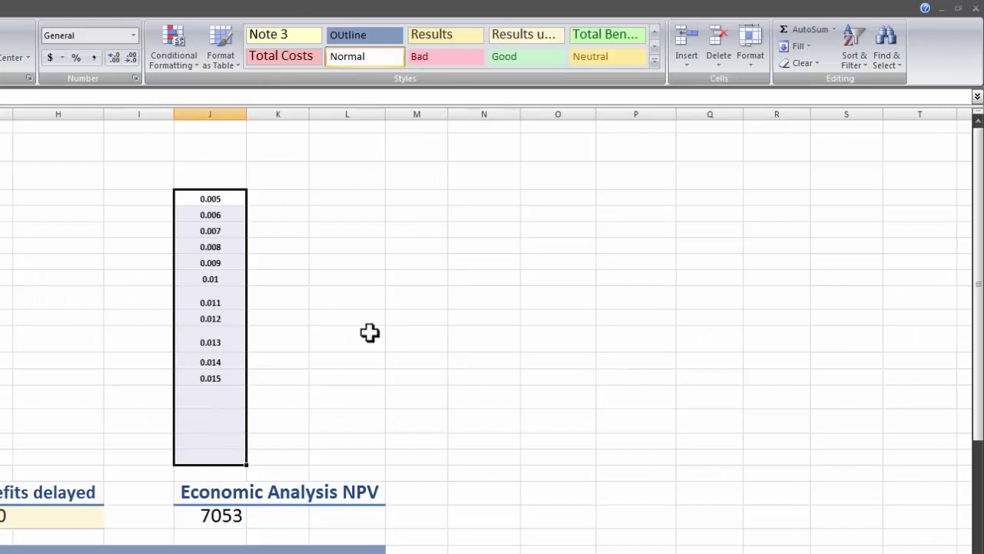
pyautogui.click(319, 316)
# Enter 2000 in K3 and make the top row bold at font size 11.
pyautogui.click(281, 176)
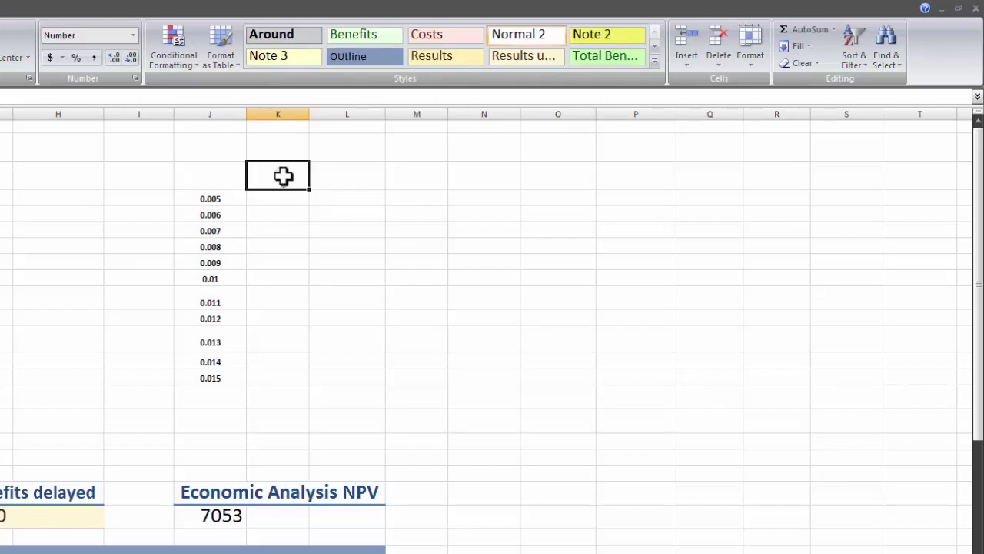
pyautogui.write('2000')
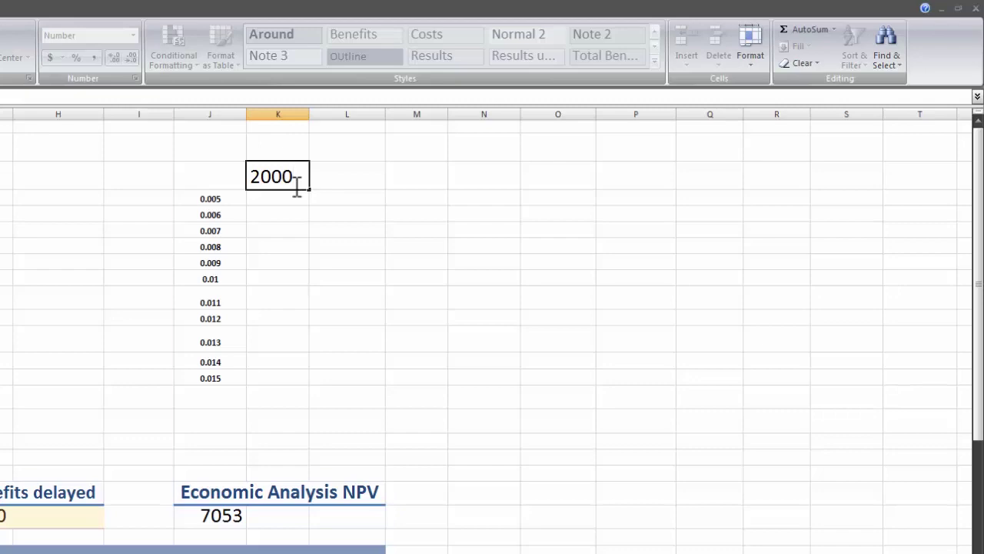
pyautogui.press('Return')
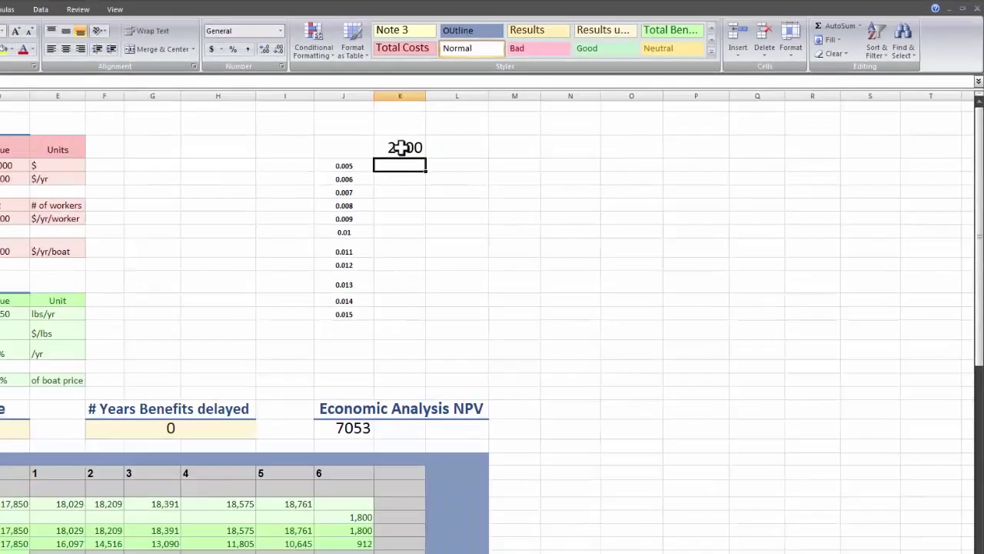
pyautogui.moveTo(276, 175); pyautogui.dragTo(845, 176)
pyautogui.click(132, 28)
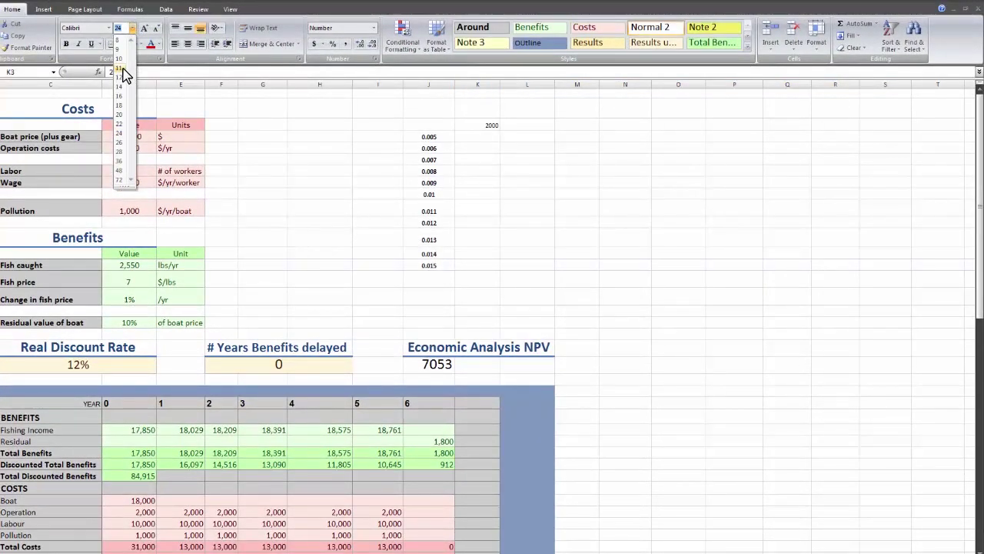
pyautogui.click(123, 69)
pyautogui.hotkey('ctrl', 'b')
pyautogui.click(538, 146)
# Enter 2100 in L3 and fill K3:T3 as a step-100 series up to 2900.
pyautogui.click(527, 125)
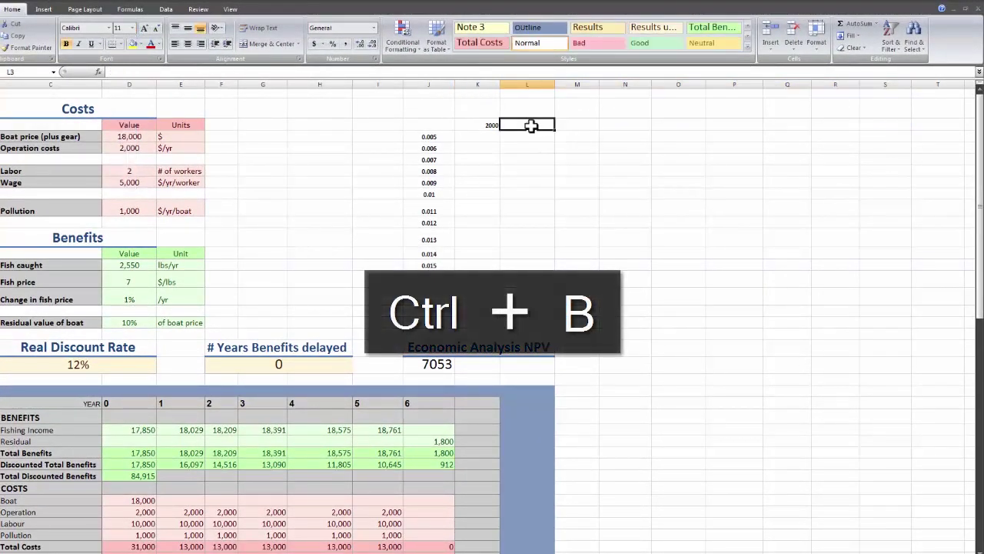
pyautogui.write('2100')
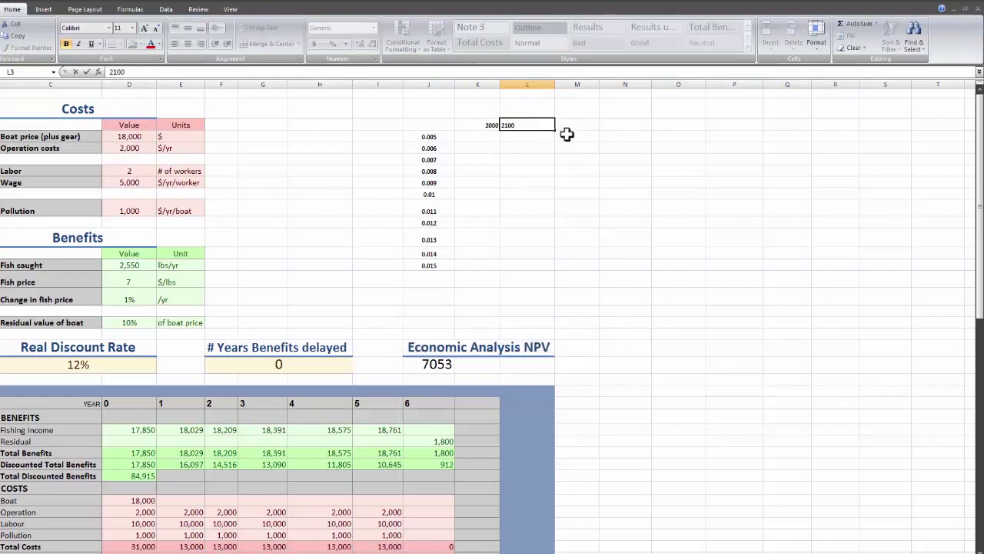
pyautogui.press('Return')
pyautogui.moveTo(491, 126); pyautogui.dragTo(966, 123)
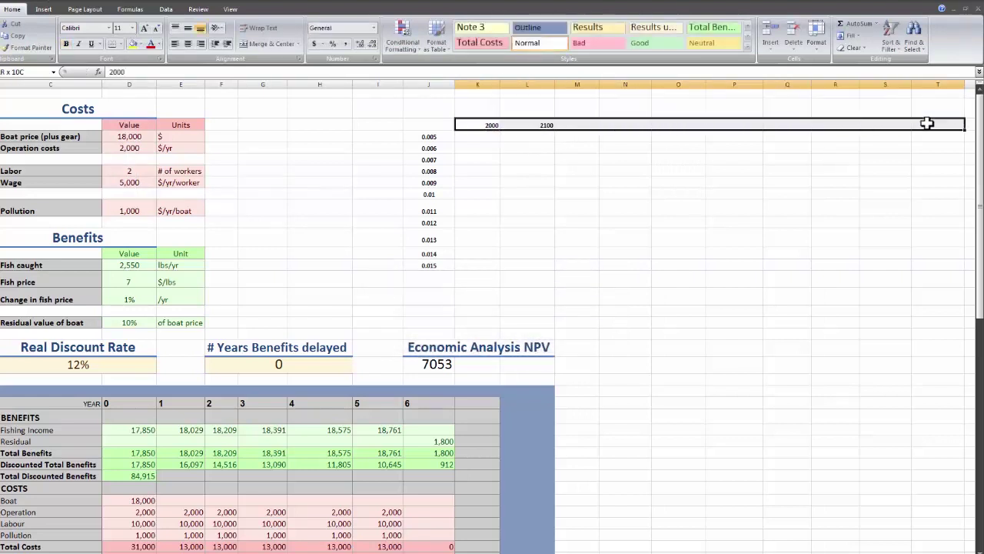
pyautogui.click(850, 36)
pyautogui.click(861, 114)
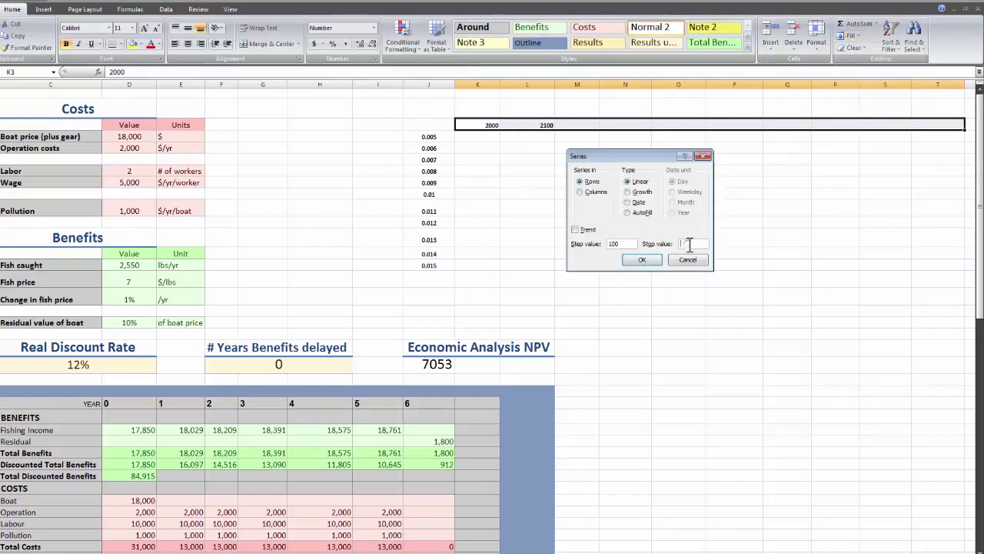
pyautogui.click(644, 261)
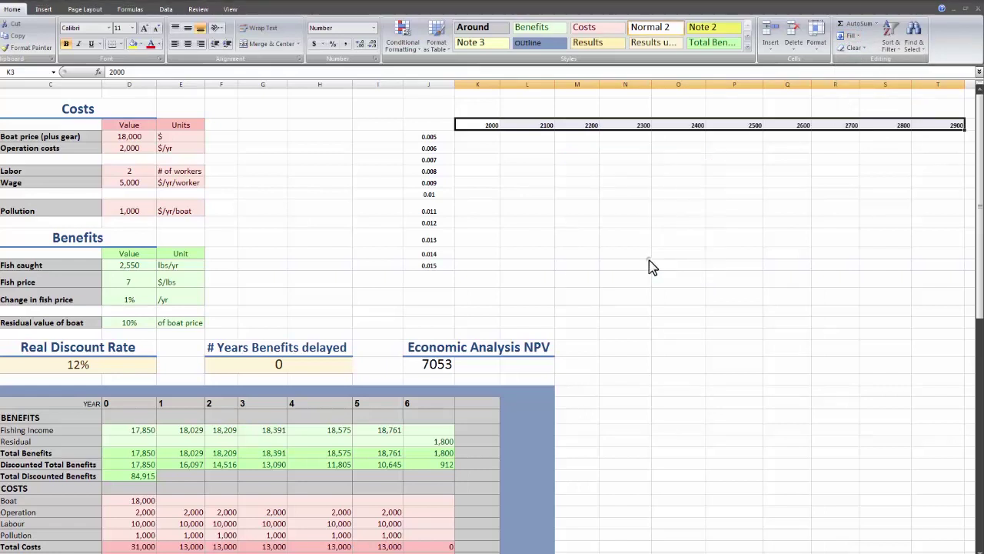
pyautogui.click(878, 165)
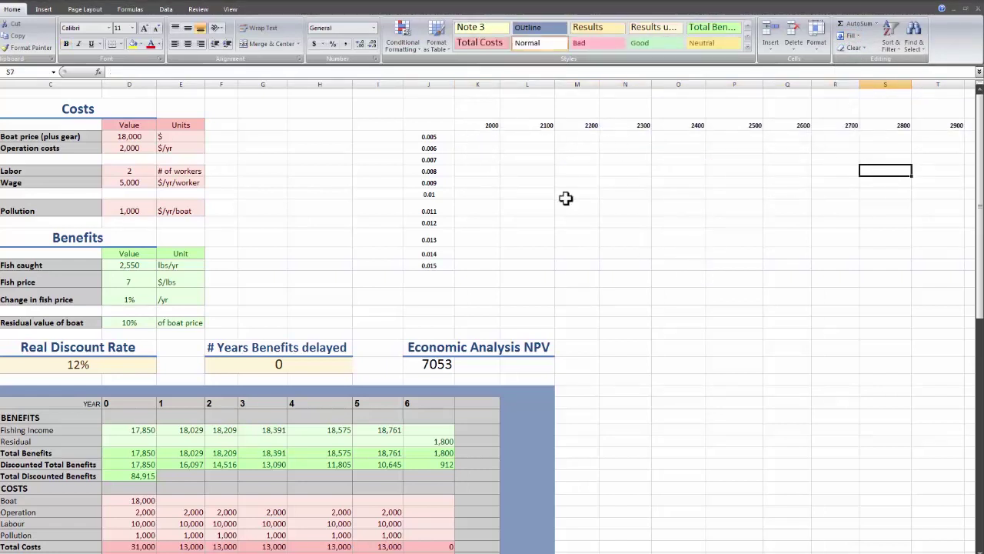
# Copy the Economic Analysis NPV value 7053 into corner cell J3.
pyautogui.hscroll(2, 493, 316)
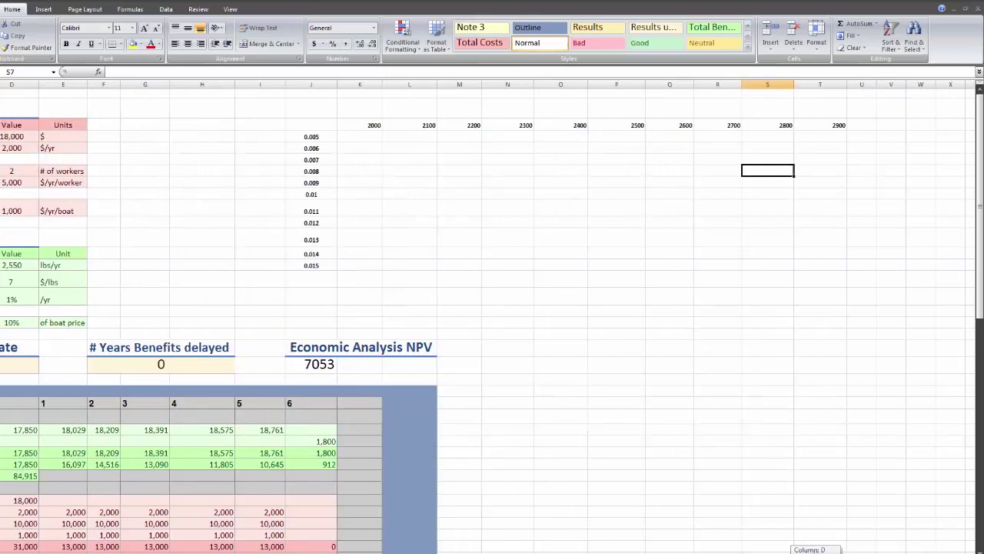
pyautogui.hscroll(-2, 492, 317)
pyautogui.click(475, 139)
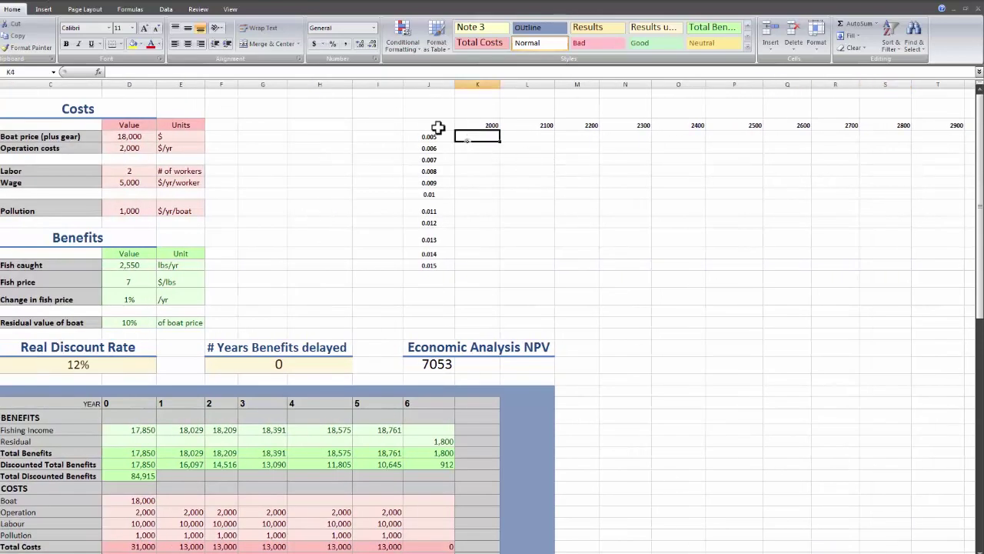
pyautogui.click(431, 123)
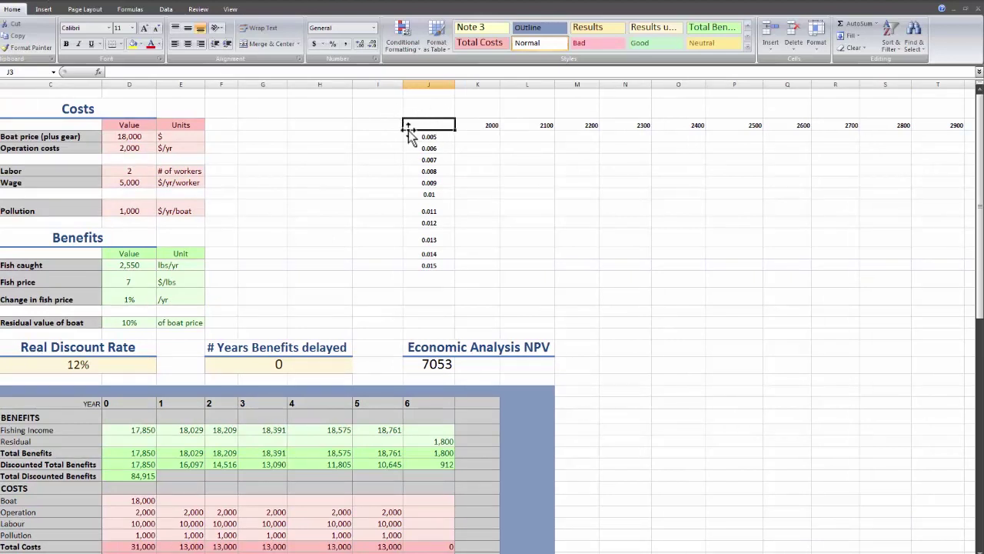
pyautogui.click(435, 368)
pyautogui.hotkey('ctrl', 'c')
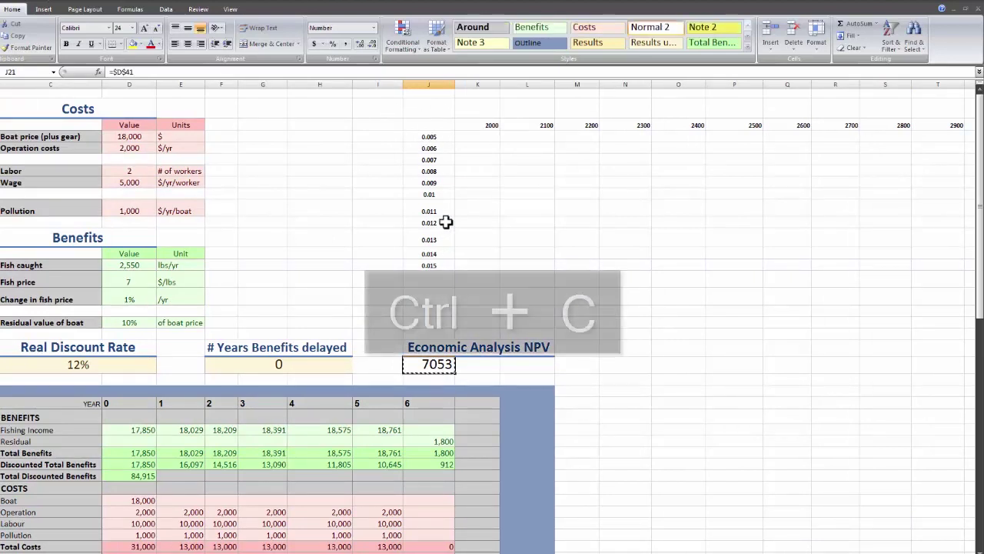
pyautogui.click(427, 127)
pyautogui.hotkey('ctrl', 'v')
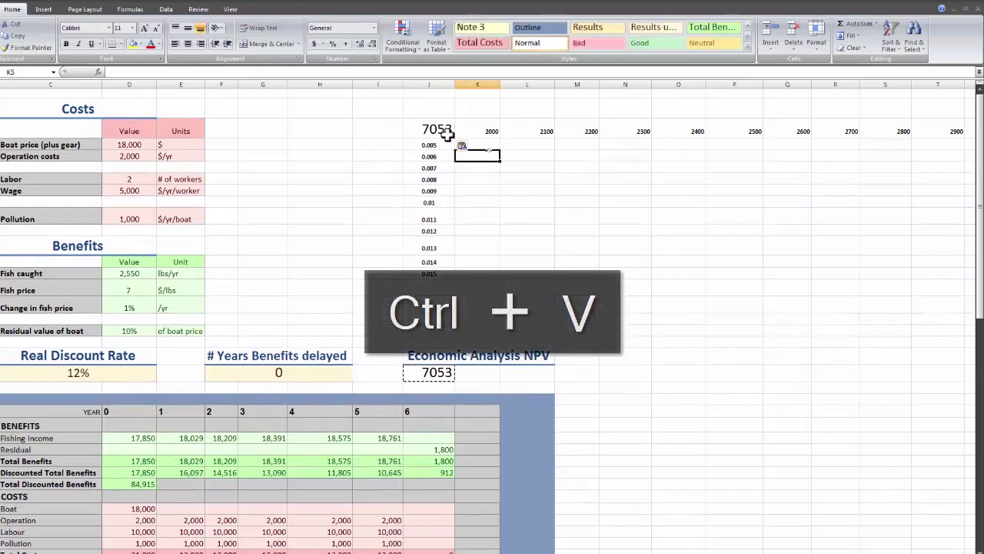
# Build a two-way Data Table on J3:T15 with row input D14 and column input D16.
pyautogui.moveTo(430, 130); pyautogui.dragTo(916, 272)
pyautogui.click(165, 9)
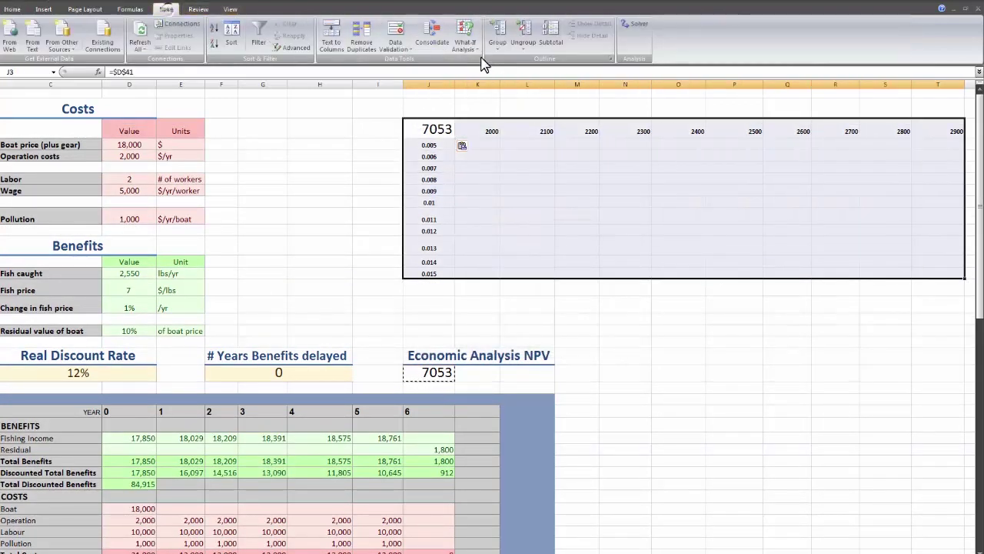
pyautogui.click(465, 36)
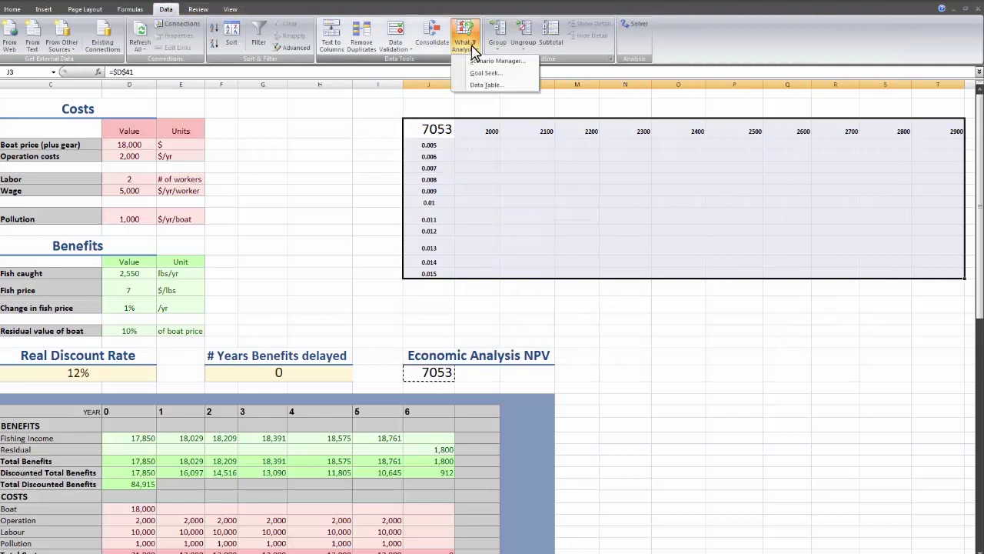
pyautogui.click(484, 84)
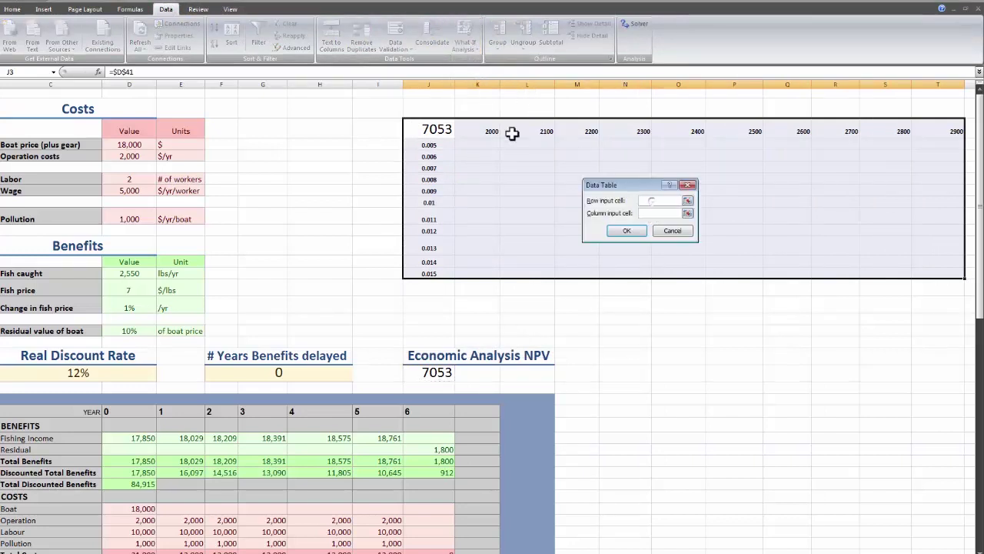
pyautogui.click(130, 273)
pyautogui.click(661, 214)
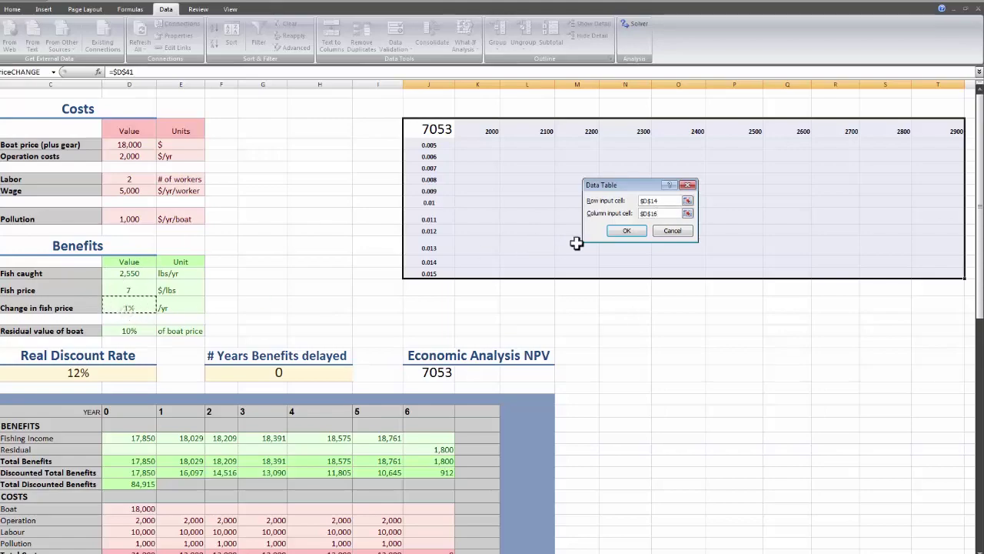
pyautogui.click(625, 232)
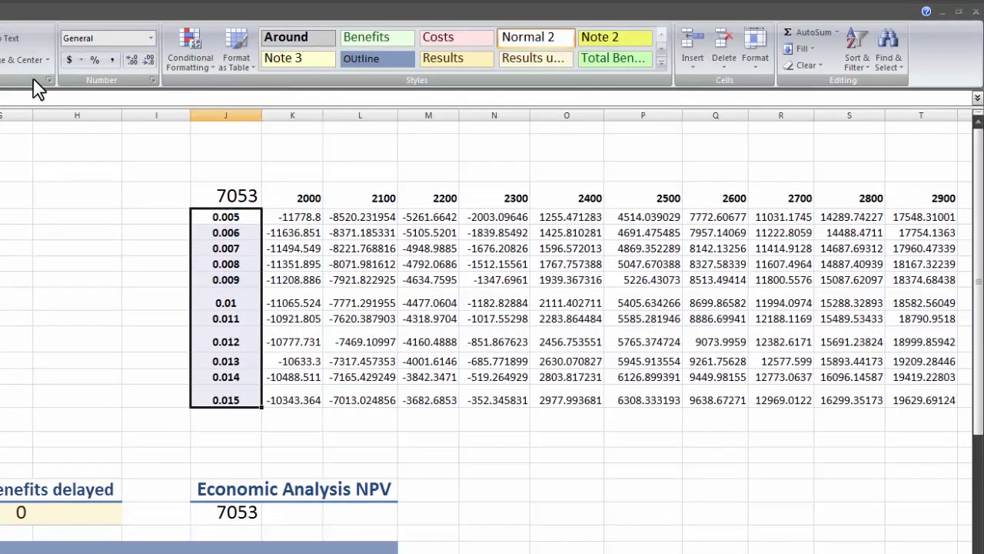
# Format the price-change column J as percentages with 1 decimal place.
pyautogui.click(93, 60)
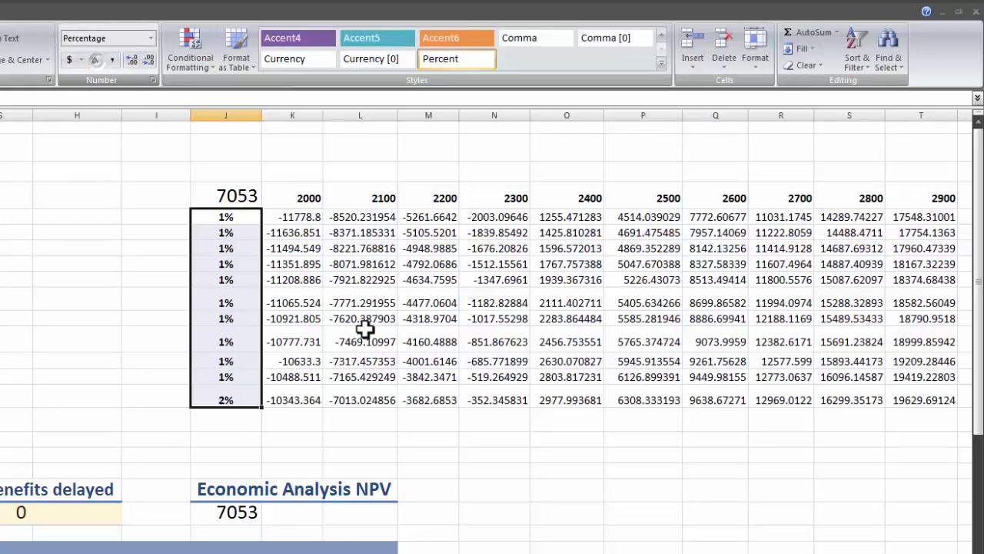
pyautogui.click(153, 80)
pyautogui.click(541, 228)
pyautogui.click(642, 460)
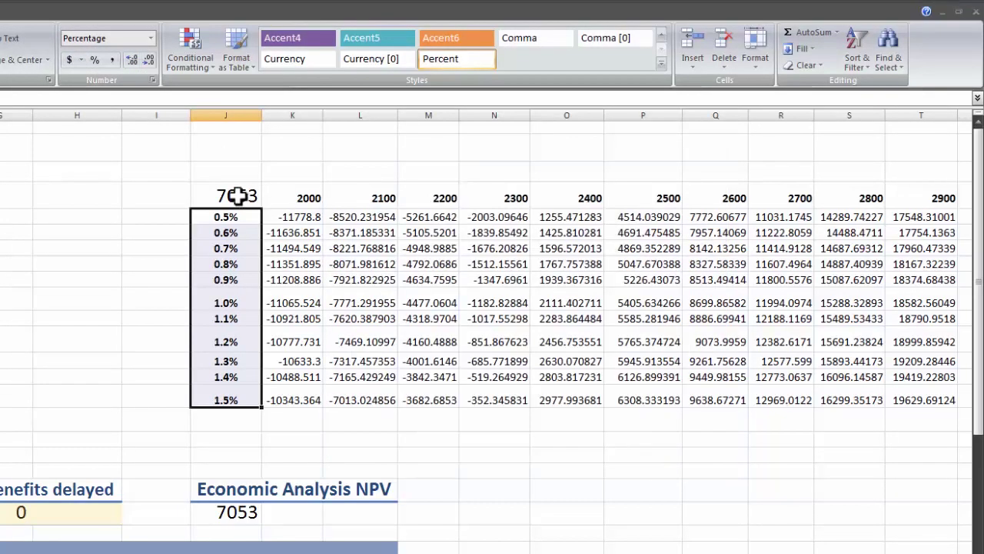
# Format the table's NPV values as Accounting with 0 decimal places.
pyautogui.moveTo(238, 193); pyautogui.dragTo(921, 400)
pyautogui.click(69, 60)
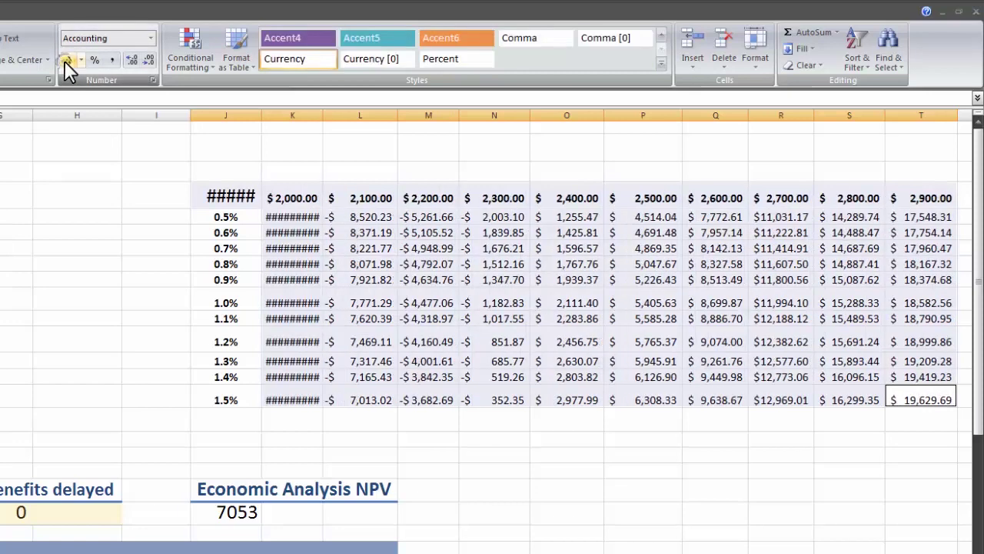
pyautogui.click(153, 80)
pyautogui.click(541, 232)
pyautogui.click(541, 232)
pyautogui.click(630, 458)
# Shrink the 7,053 corner value's text to fit its cell.
pyautogui.click(258, 168)
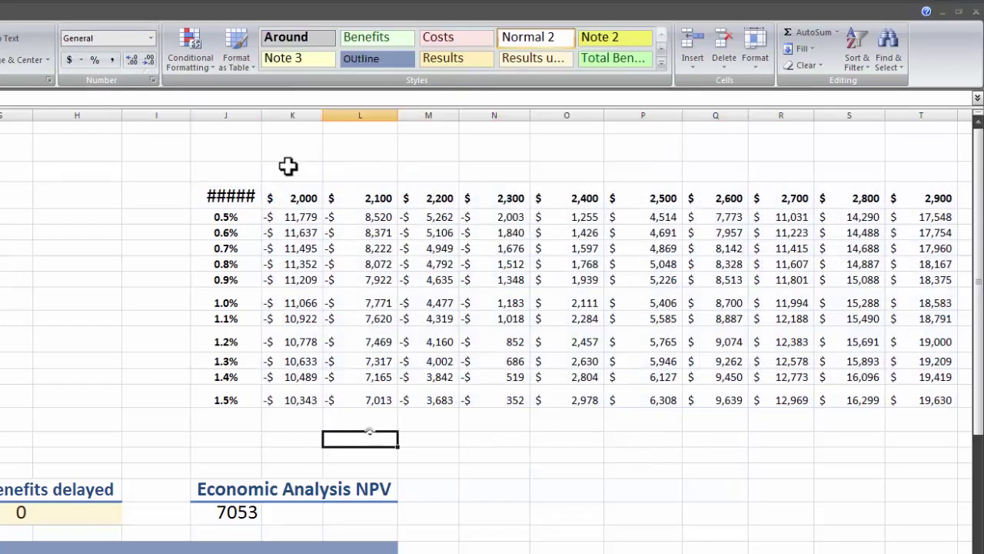
pyautogui.click(231, 197)
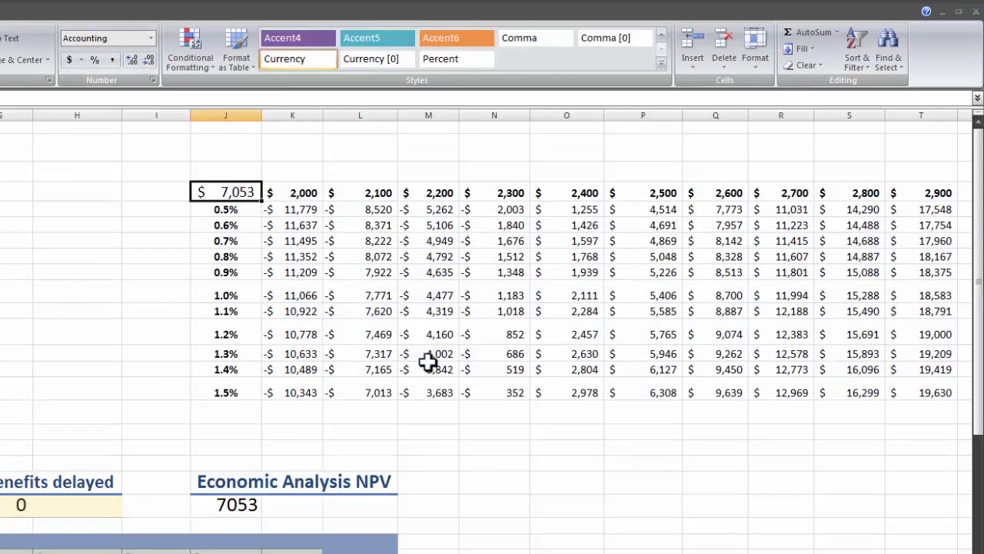
pyautogui.click(504, 446)
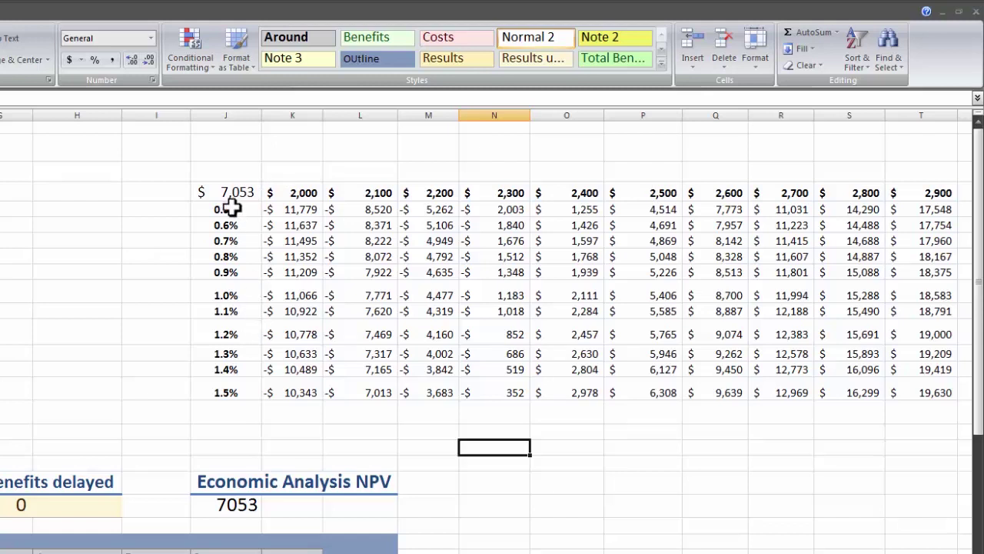
pyautogui.moveTo(285, 214); pyautogui.dragTo(494, 388)
pyautogui.click(662, 36)
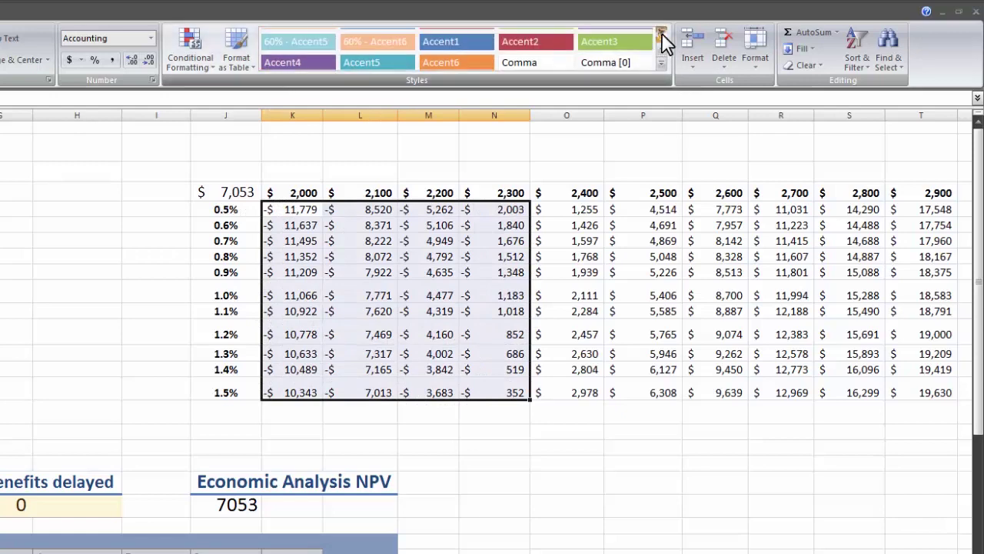
pyautogui.click(662, 35)
pyautogui.click(662, 36)
pyautogui.click(450, 40)
pyautogui.moveTo(558, 209); pyautogui.dragTo(934, 392)
pyautogui.click(660, 36)
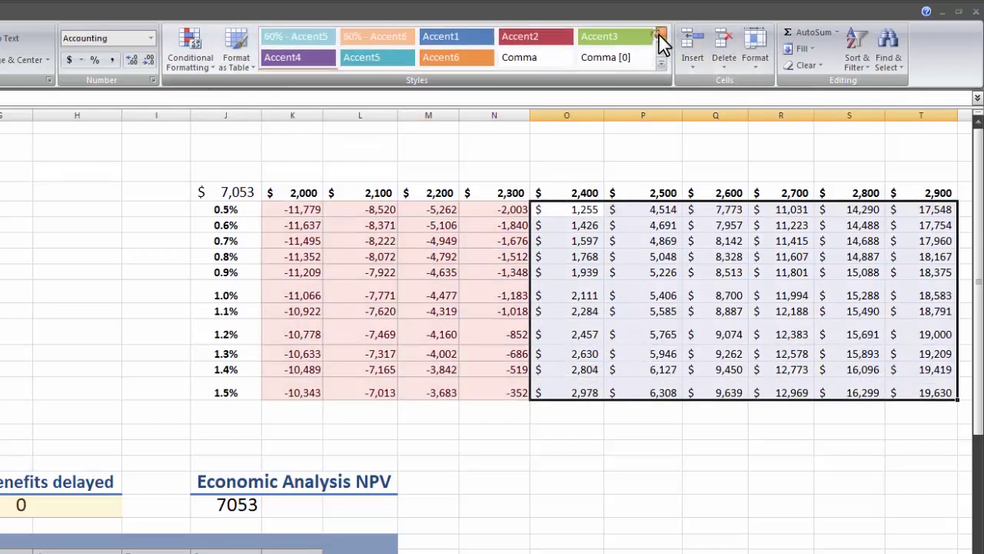
pyautogui.click(659, 36)
pyautogui.click(383, 39)
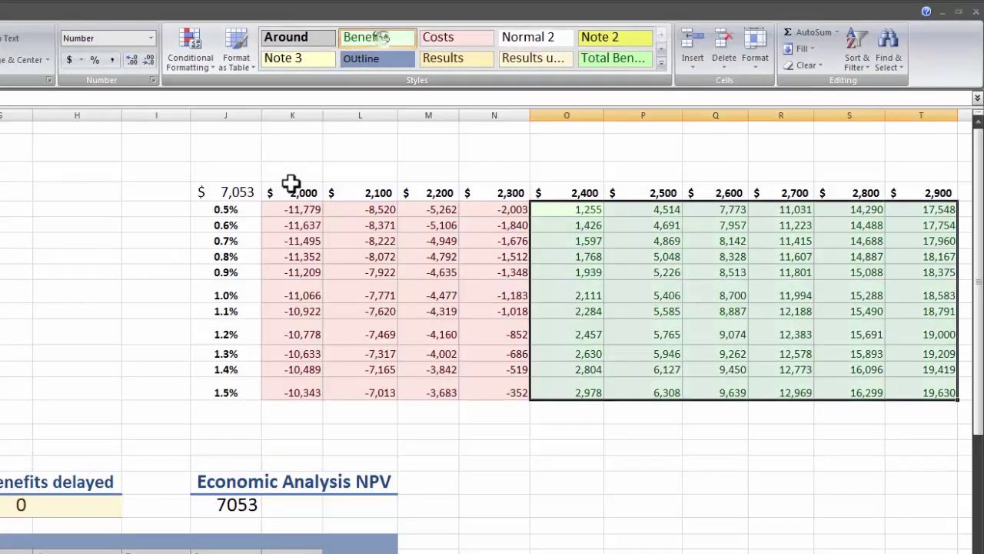
pyautogui.moveTo(262, 193); pyautogui.dragTo(912, 194)
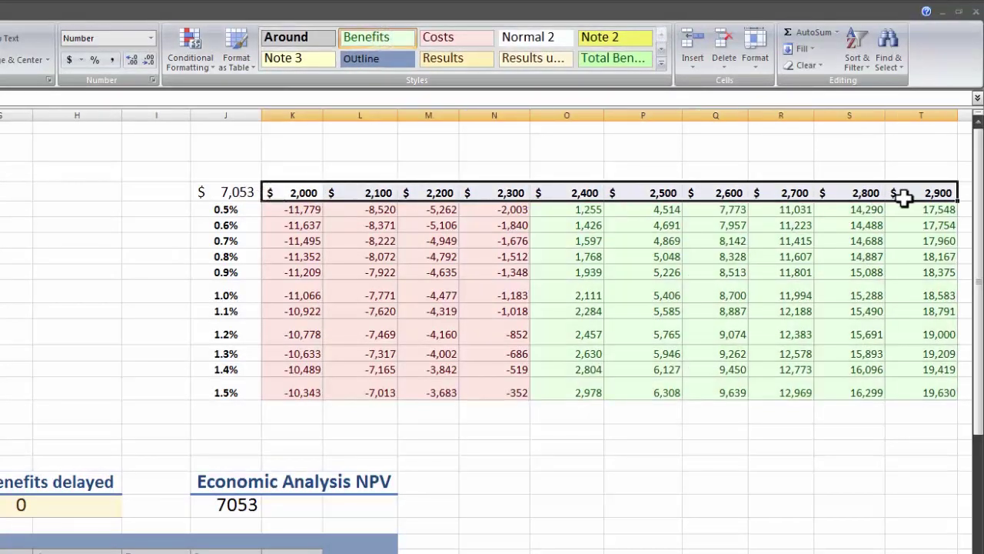
pyautogui.click(450, 34)
pyautogui.moveTo(227, 210); pyautogui.dragTo(235, 392)
pyautogui.click(285, 36)
pyautogui.click(286, 125)
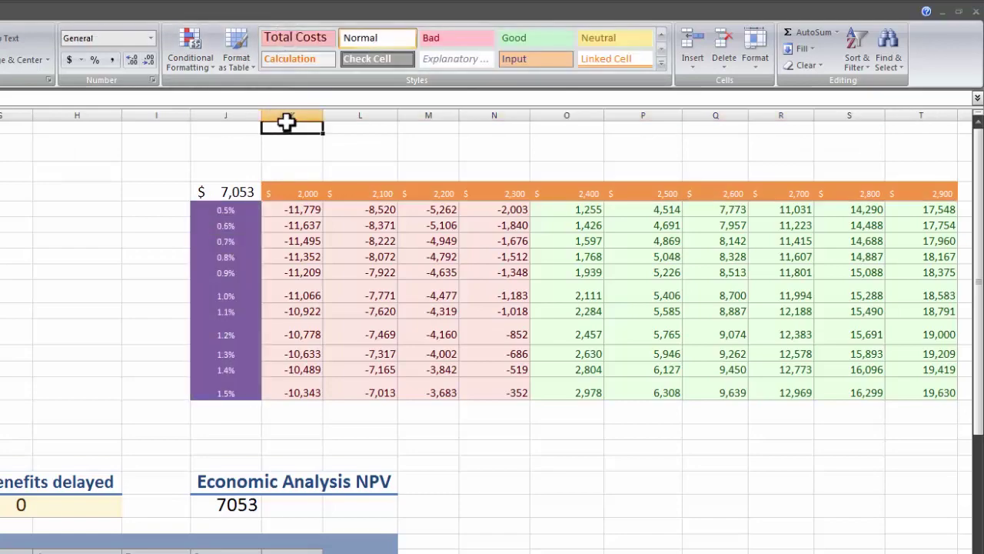
pyautogui.click(494, 411)
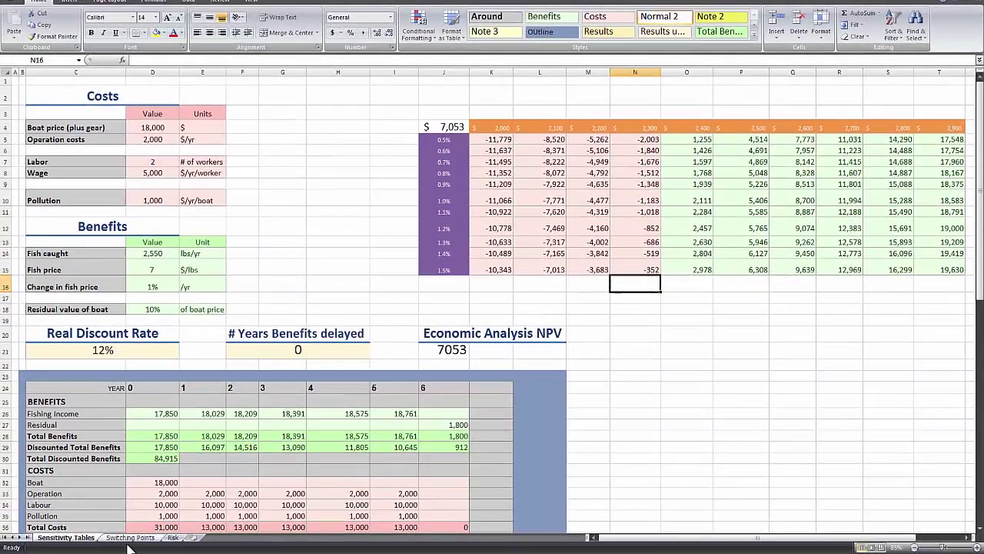
# Go to the Switching Points sheet, check Operation costs input D5, and select break-even cell J3.
pyautogui.click(128, 538)
pyautogui.click(276, 226)
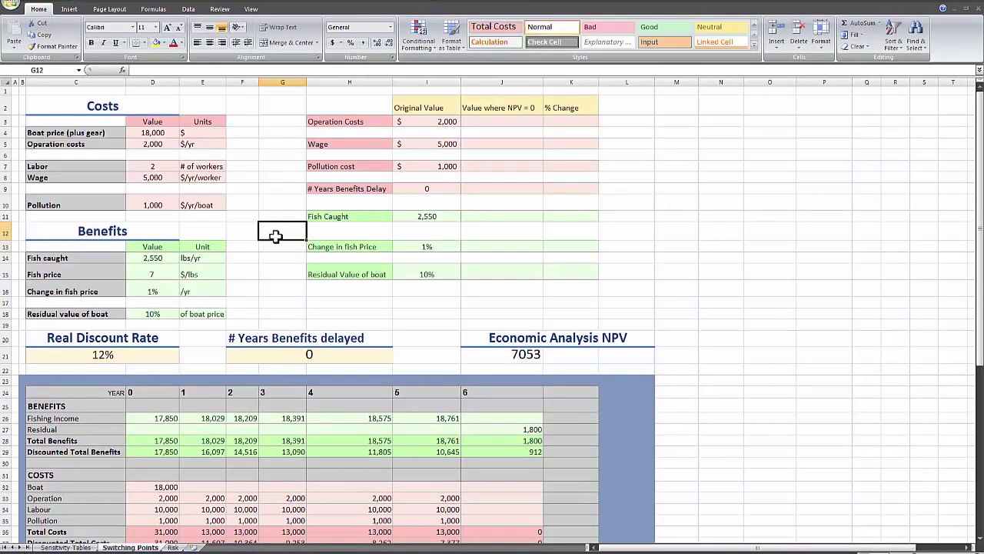
pyautogui.click(150, 146)
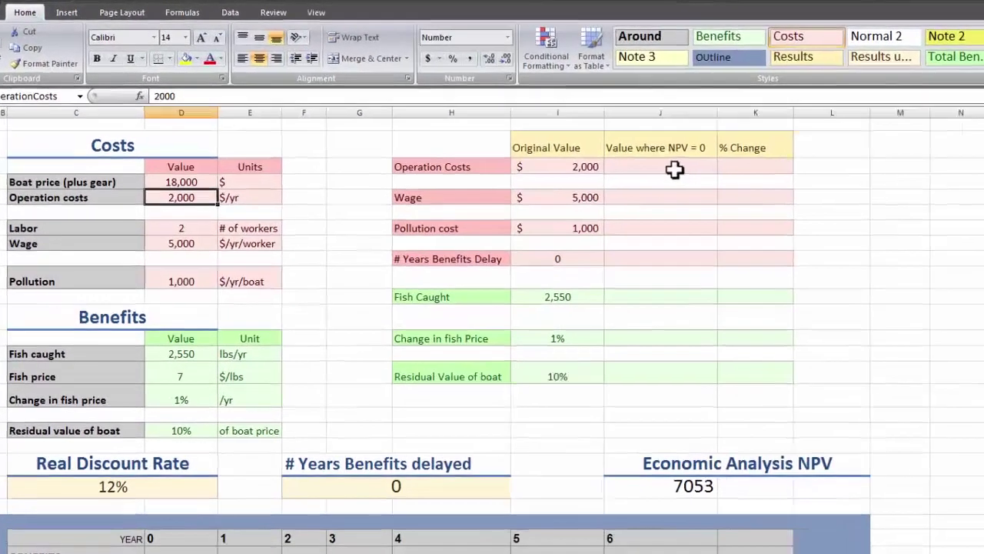
pyautogui.click(501, 121)
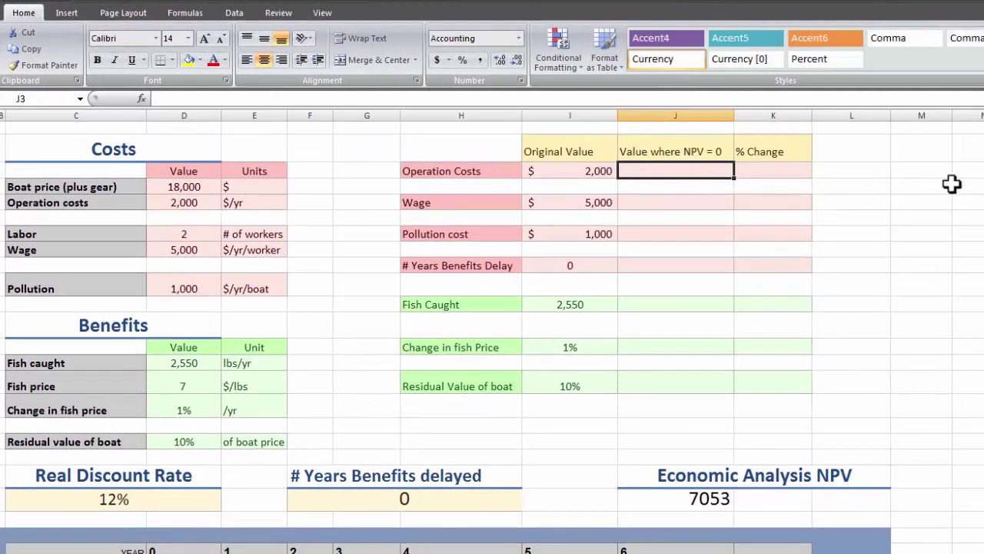
pyautogui.click(235, 13)
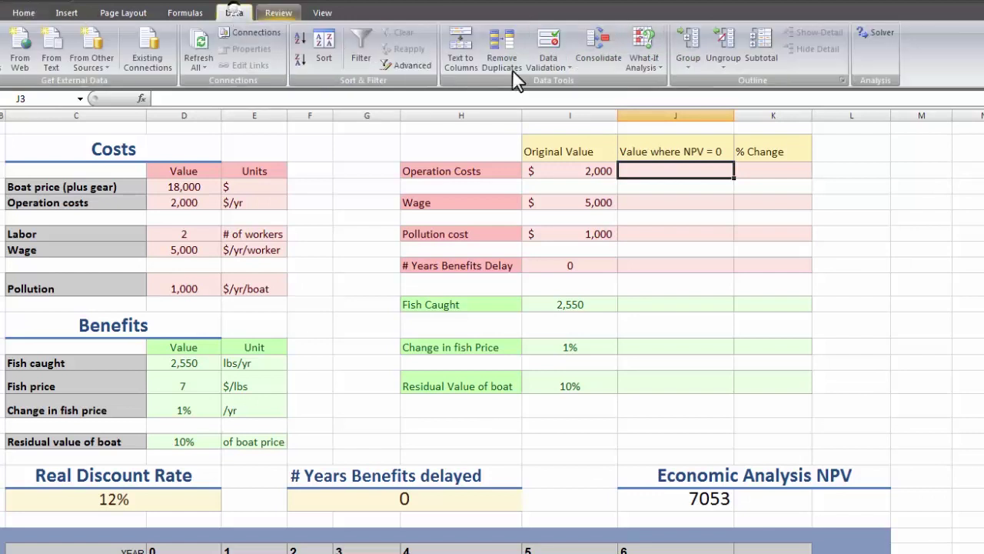
# Goal Seek J21 to 0 by changing D5, cancel, and enter 3,532 for Operation Costs.
pyautogui.click(644, 64)
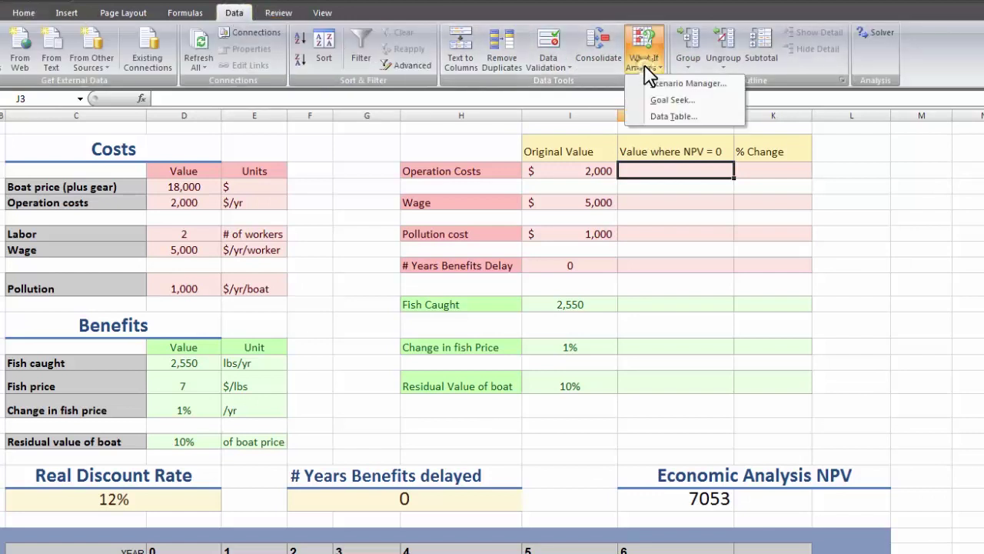
pyautogui.click(669, 102)
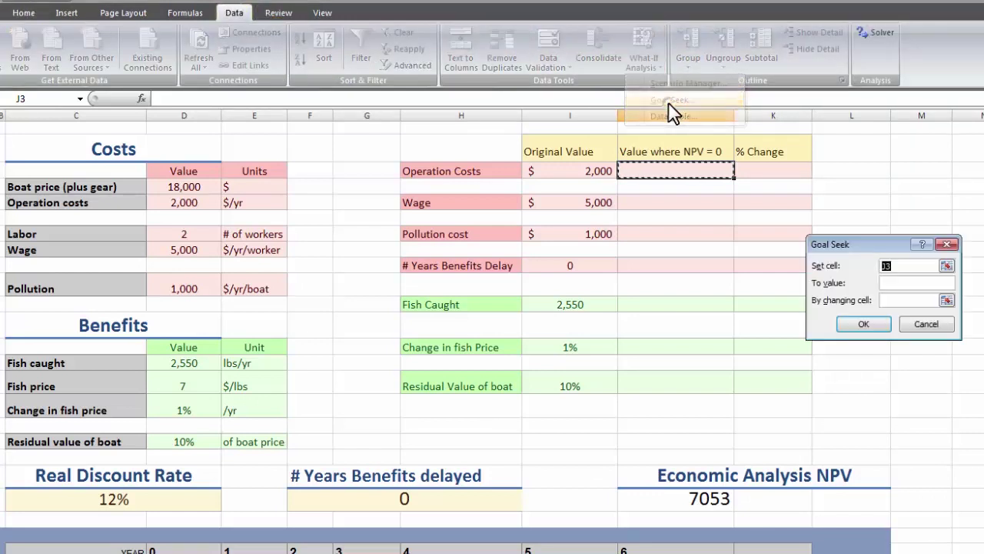
pyautogui.click(704, 500)
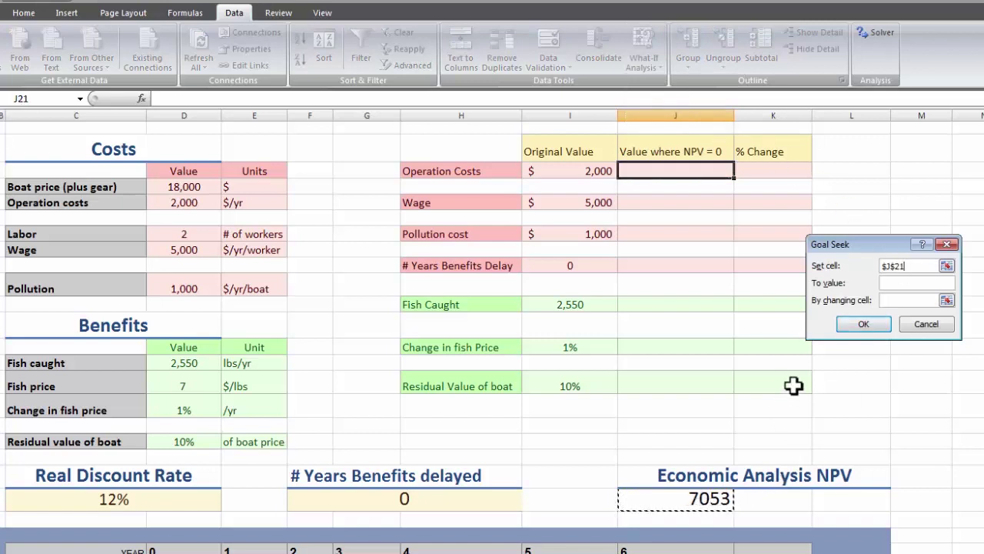
pyautogui.click(886, 283)
pyautogui.write('0')
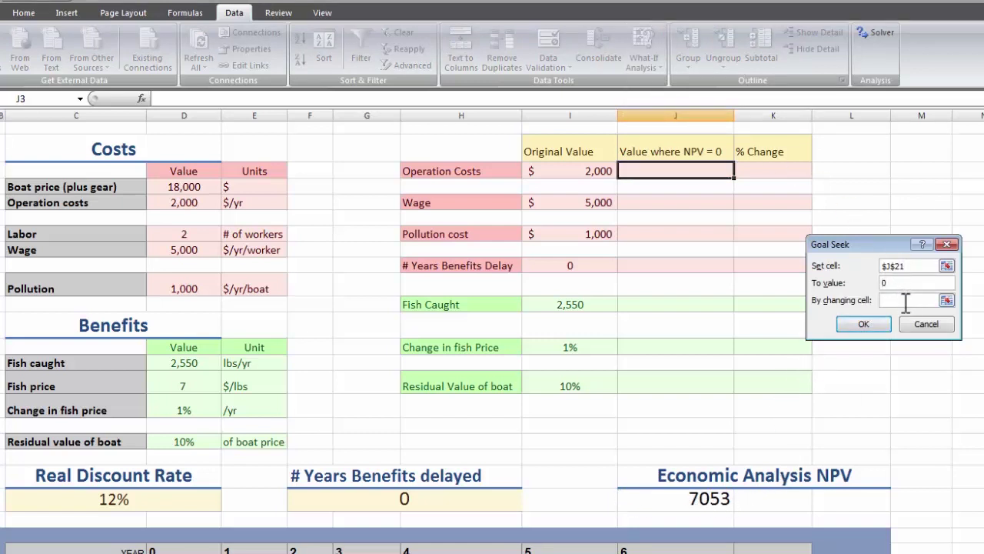
pyautogui.click(900, 300)
pyautogui.click(171, 202)
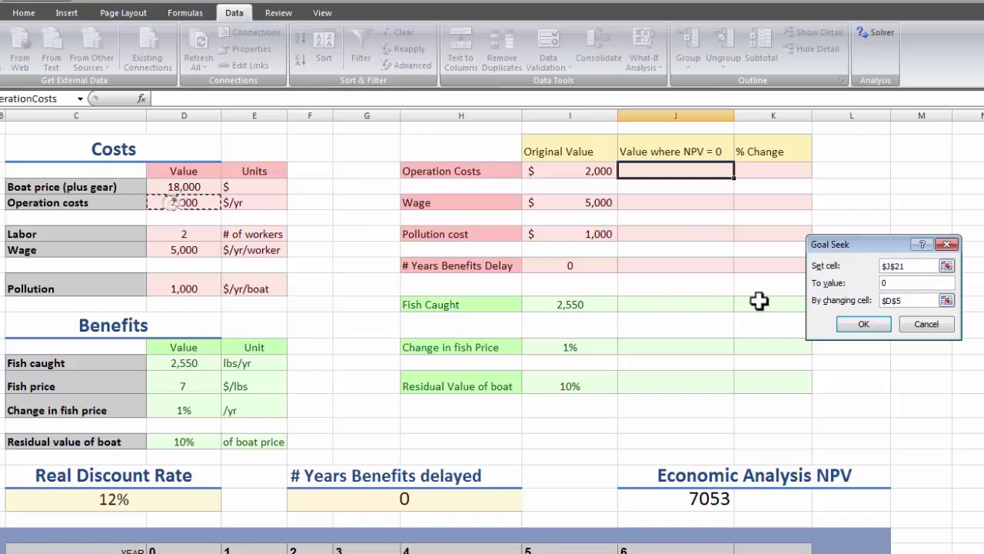
pyautogui.click(864, 324)
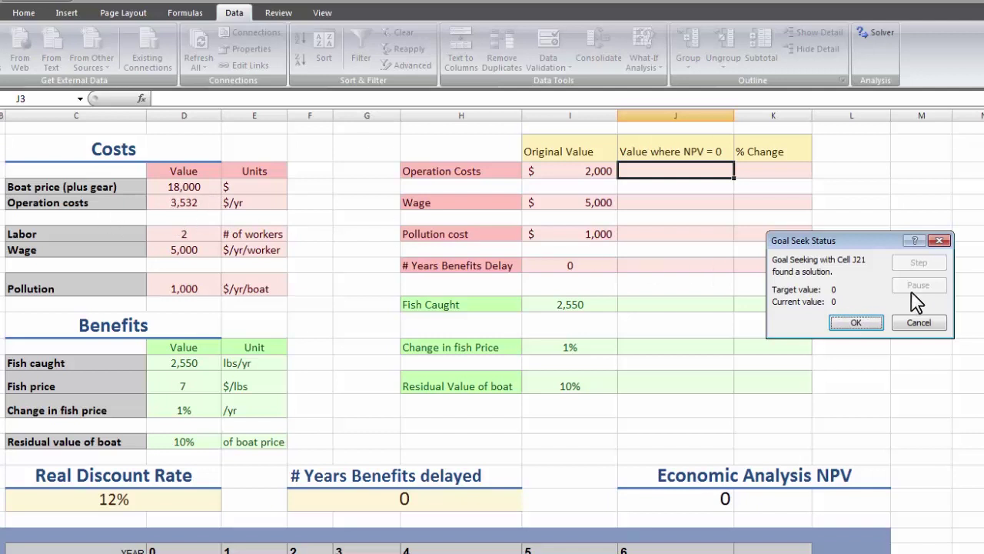
pyautogui.click(917, 323)
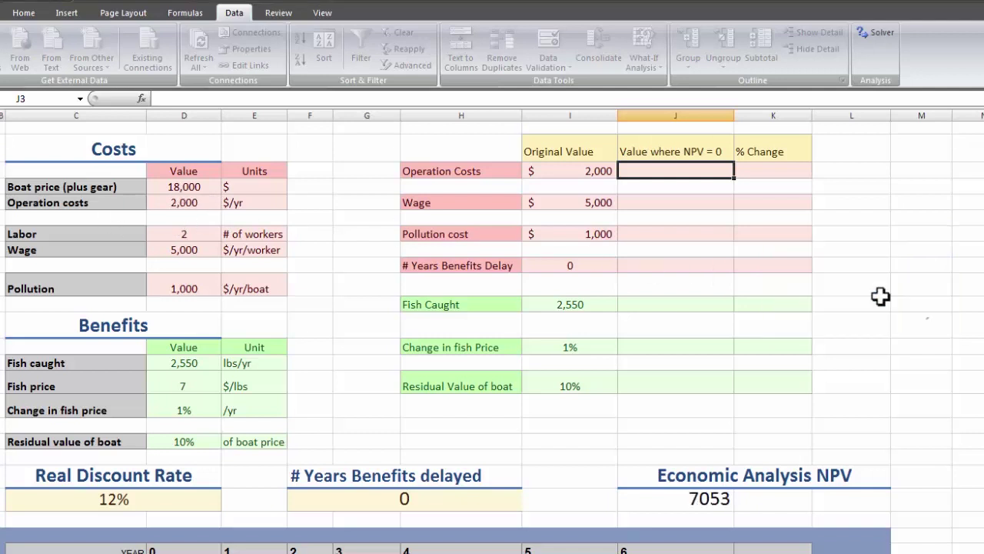
pyautogui.write('3532')
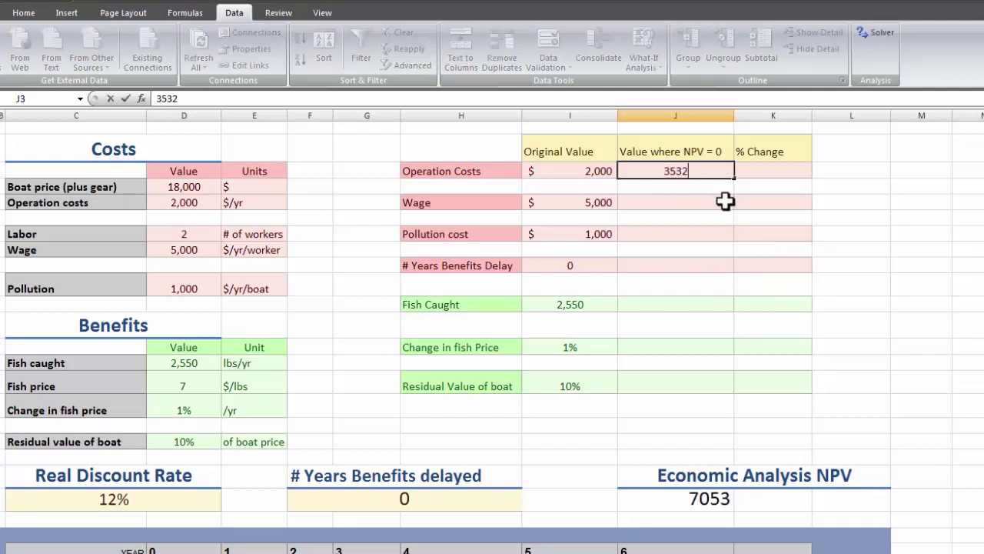
pyautogui.click(727, 202)
# Goal Seek NPV to 0 for Wage, record 5,766, and reset the Wage input to 5,000.
pyautogui.click(635, 70)
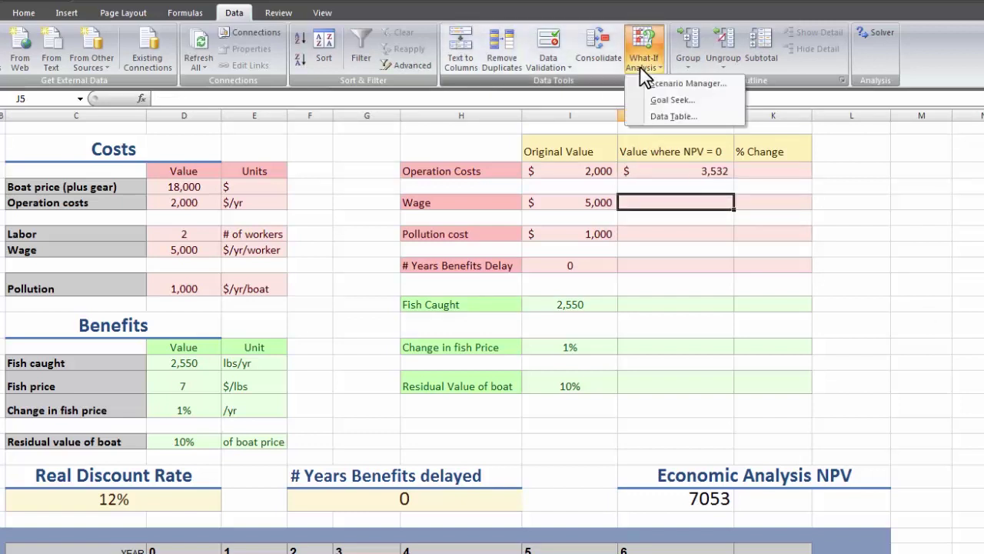
pyautogui.click(671, 101)
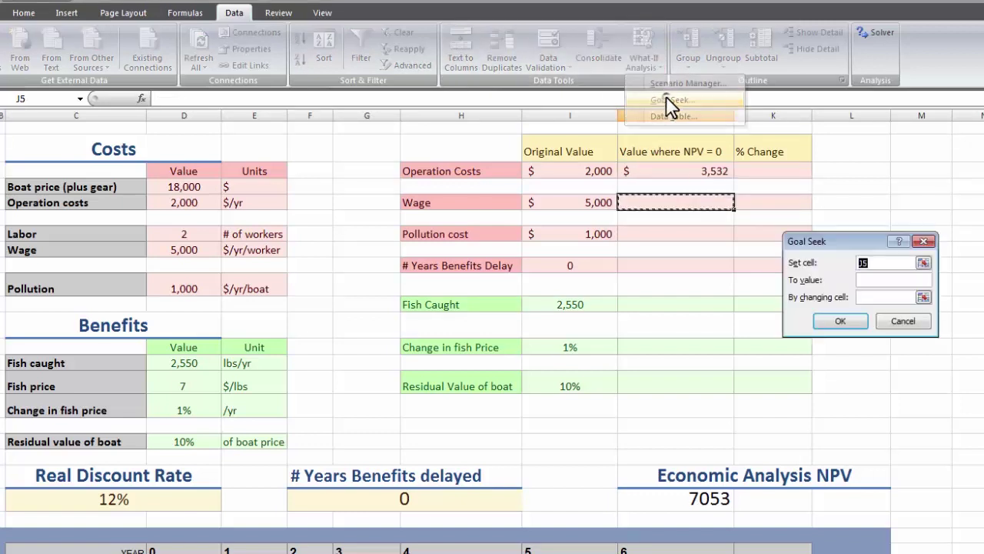
pyautogui.click(711, 497)
pyautogui.click(864, 281)
pyautogui.write('0')
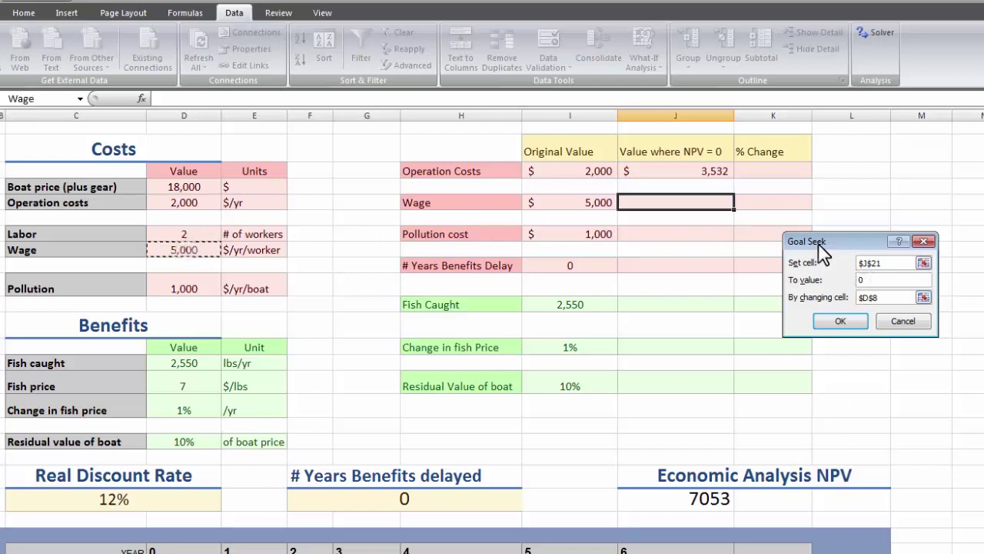
pyautogui.click(840, 321)
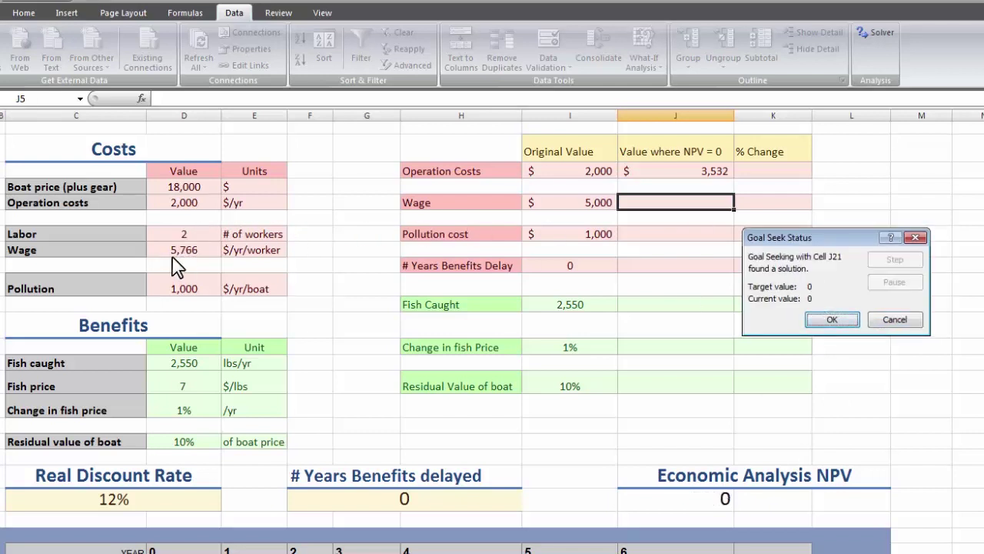
pyautogui.click(832, 320)
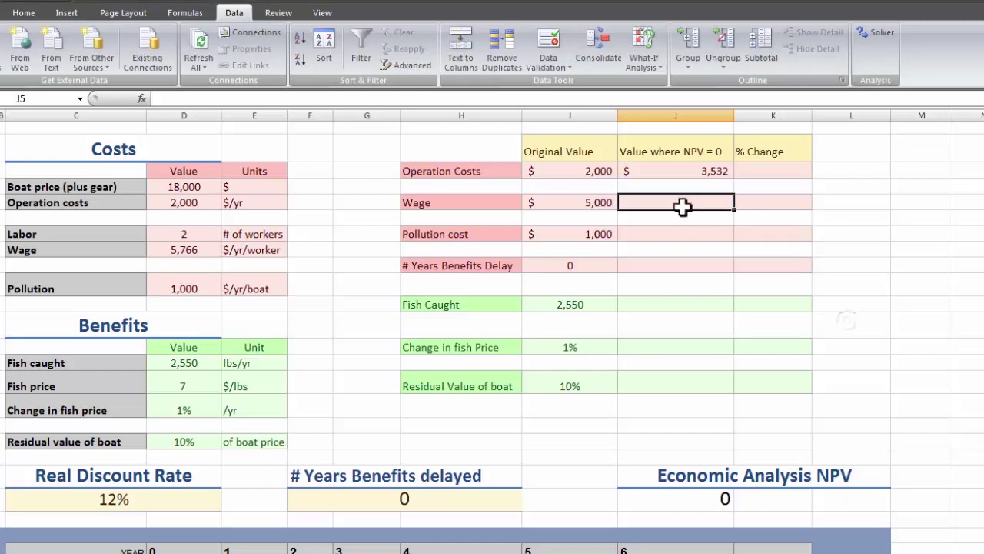
pyautogui.write('5766')
pyautogui.press('Return')
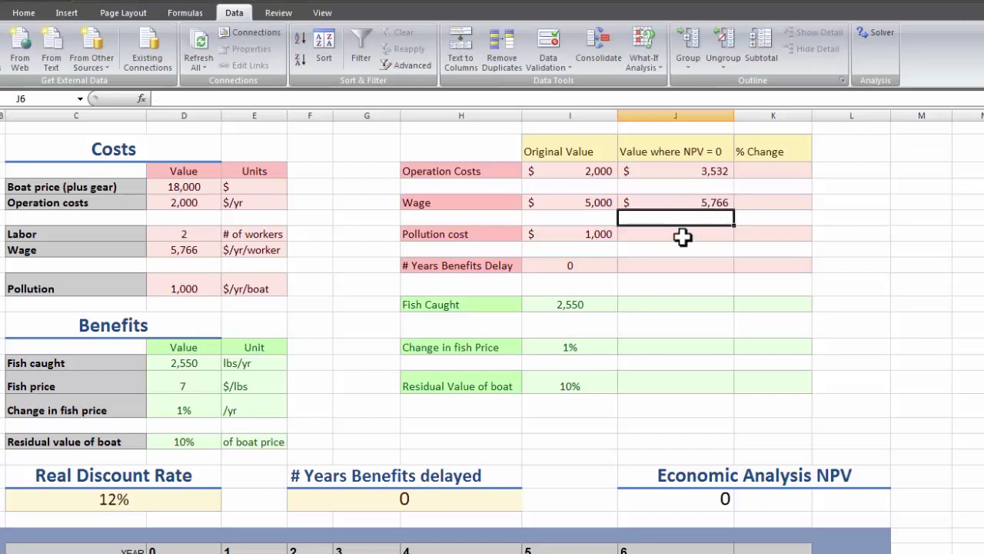
pyautogui.press('Up')
pyautogui.click(194, 255)
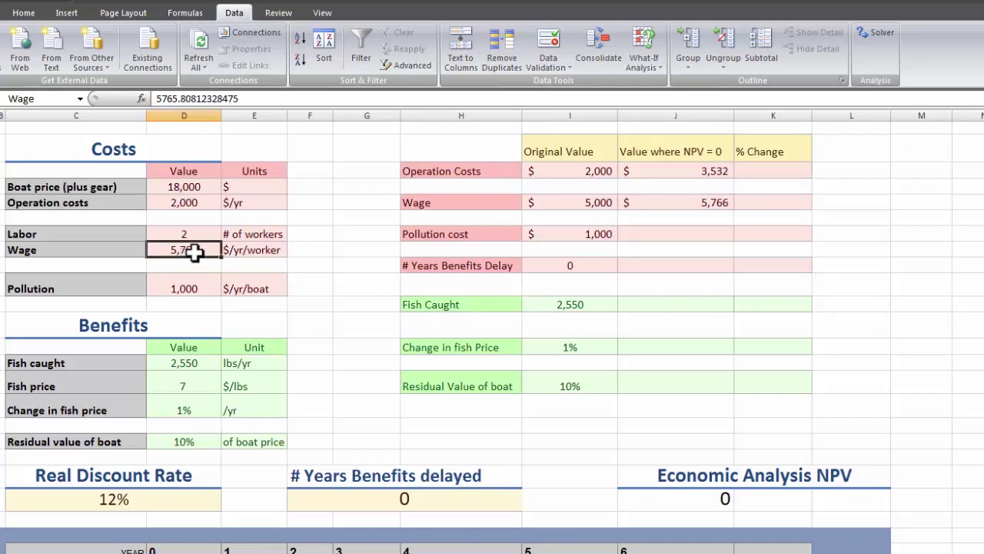
pyautogui.write('5,000')
pyautogui.press('Return')
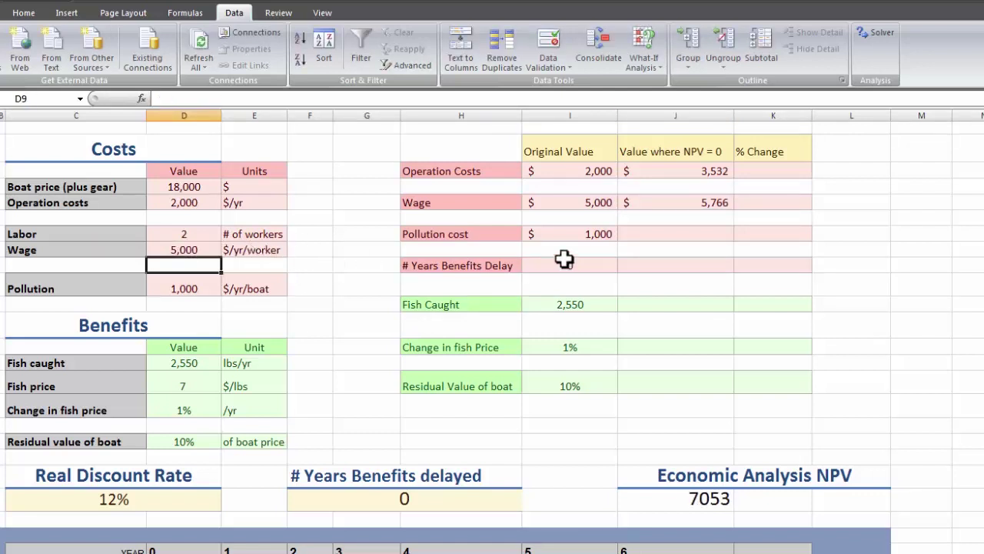
# Goal Seek NPV to 0 by varying Pollution cost and record 2,532.
pyautogui.click(692, 230)
pyautogui.click(650, 62)
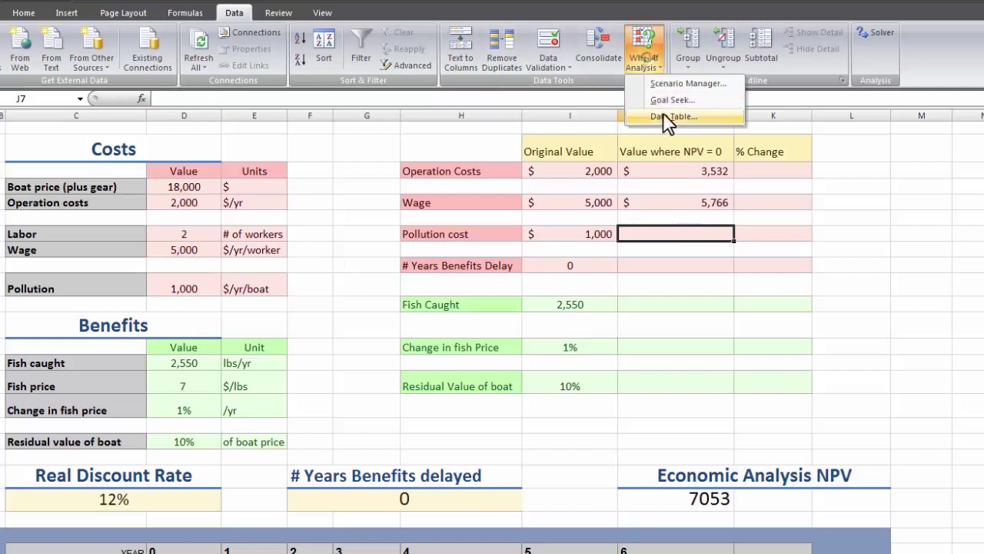
pyautogui.click(677, 101)
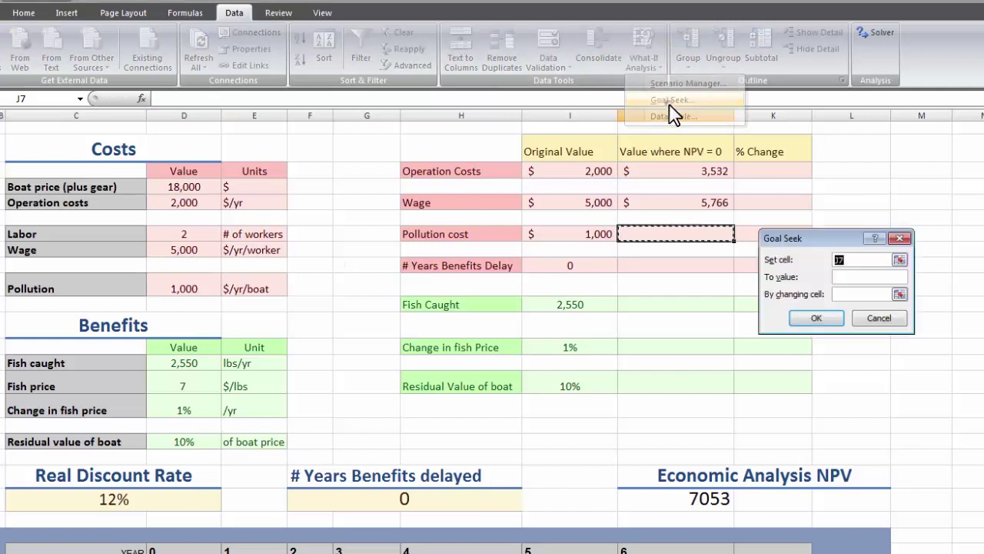
pyautogui.click(712, 499)
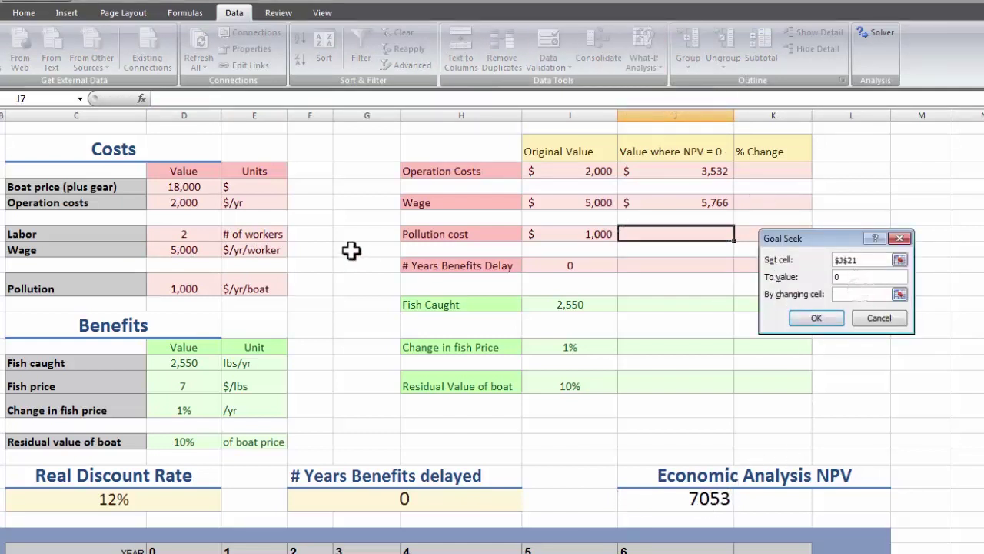
pyautogui.click(184, 289)
pyautogui.press('Return')
pyautogui.press('Escape')
pyautogui.write('2532')
pyautogui.press('Return')
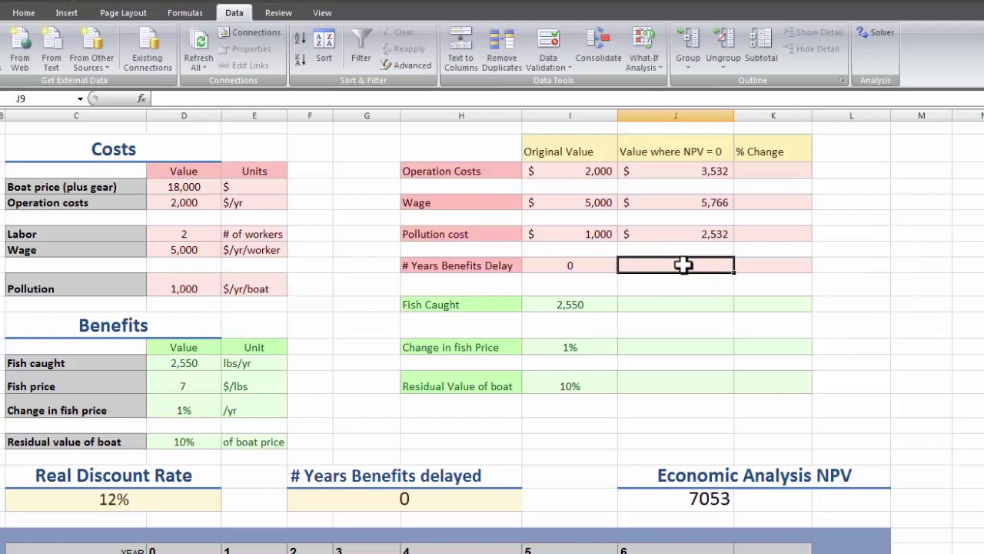
# Goal Seek NPV to 0 by varying years benefits delayed and record 1.
pyautogui.click(650, 61)
pyautogui.click(677, 101)
pyautogui.click(703, 499)
pyautogui.click(818, 273)
pyautogui.write('0')
pyautogui.click(430, 498)
pyautogui.click(797, 315)
pyautogui.write('1')
pyautogui.click(670, 306)
pyautogui.click(644, 58)
# Goal Seek NPV to 0 by varying Fish caught and record 2,336.
pyautogui.click(676, 102)
pyautogui.click(711, 500)
pyautogui.press('Tab')
pyautogui.write('0')
pyautogui.press('Tab')
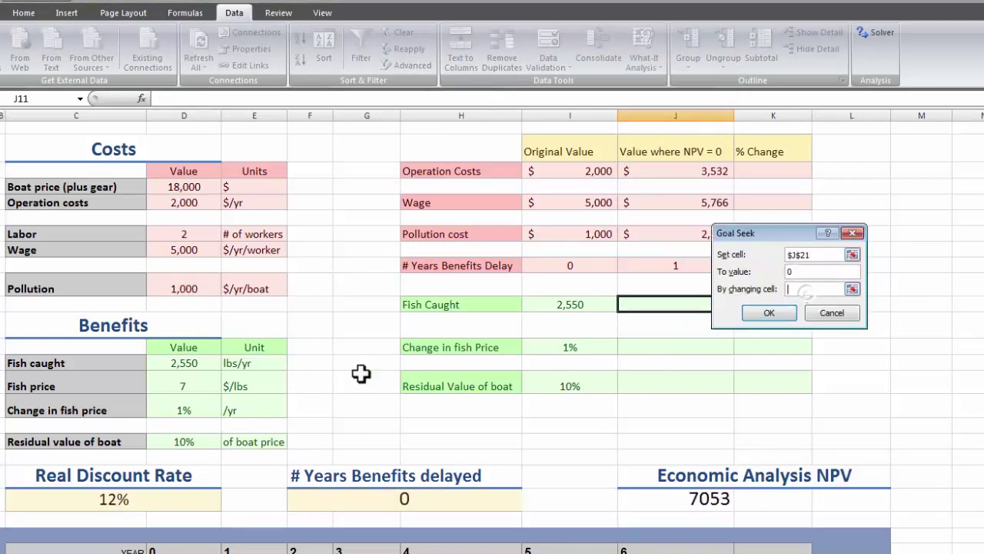
pyautogui.click(185, 363)
pyautogui.click(769, 313)
pyautogui.click(832, 313)
pyautogui.write('23')
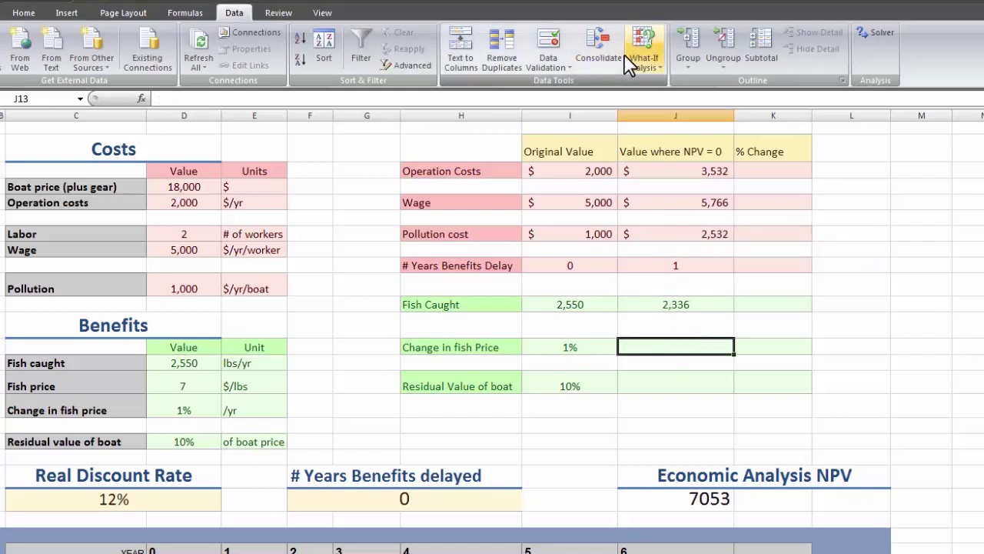
pyautogui.click(644, 57)
# Goal Seek NPV to 0 by varying Change in fish price and record -3%.
pyautogui.click(677, 101)
pyautogui.click(711, 499)
pyautogui.press('Tab')
pyautogui.write('0')
# Goal Seek NPV to 0 by varying Residual value of boat and record -67%.
pyautogui.press('Tab')
pyautogui.click(185, 410)
pyautogui.click(769, 313)
pyautogui.click(800, 309)
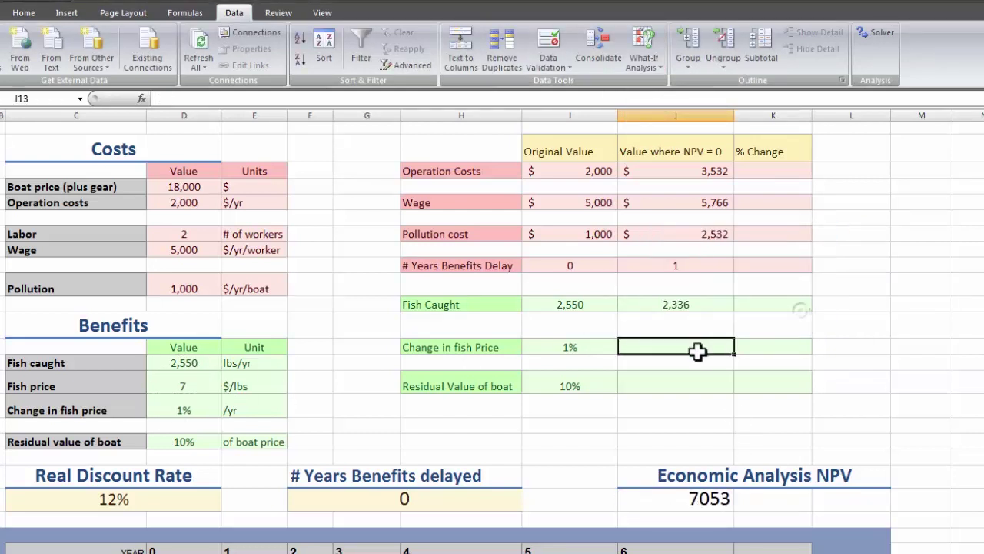
pyautogui.click(697, 347)
pyautogui.write('-3%')
pyautogui.click(687, 383)
pyautogui.click(644, 58)
pyautogui.click(676, 101)
pyautogui.click(711, 498)
pyautogui.press('Tab')
pyautogui.write('0')
pyautogui.press('Tab')
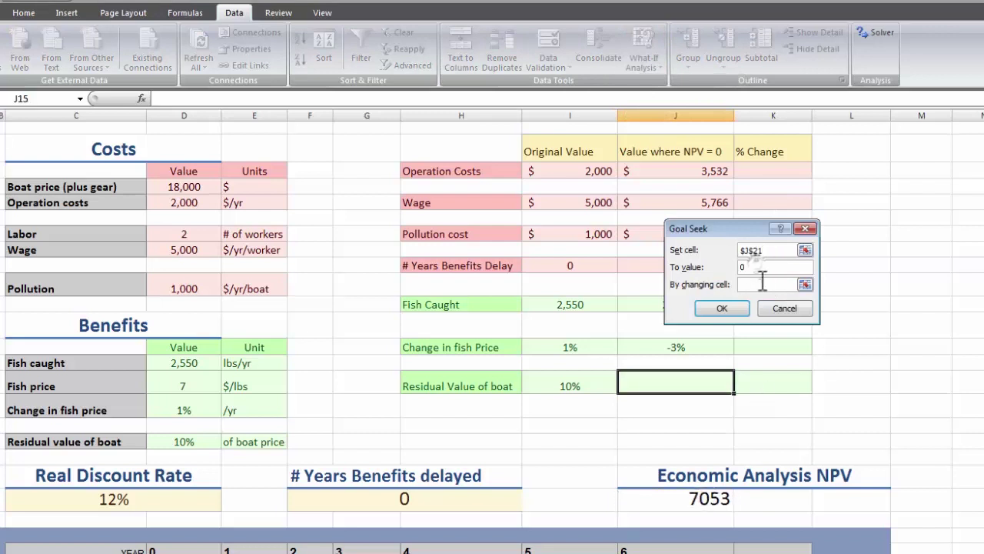
pyautogui.click(185, 442)
pyautogui.click(722, 307)
pyautogui.click(785, 308)
pyautogui.write('-67%')
pyautogui.press('Return')
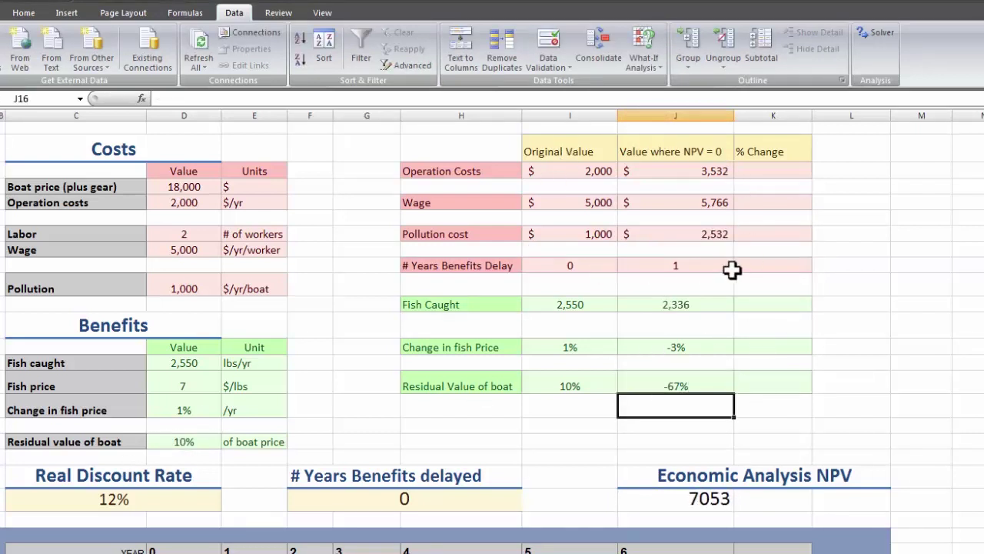
# Start a formula with = in the Operation Costs % Change cell K3.
pyautogui.click(774, 171)
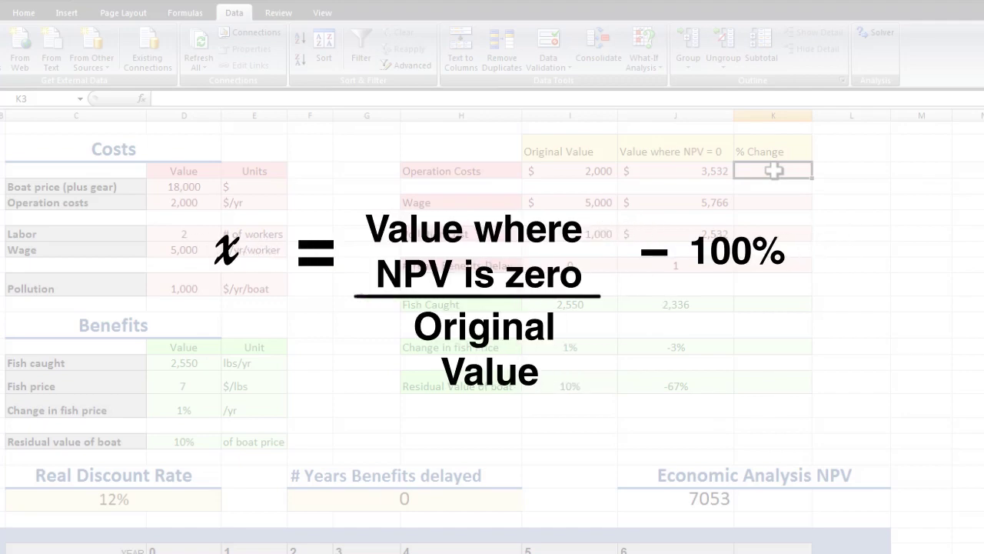
pyautogui.write('=')
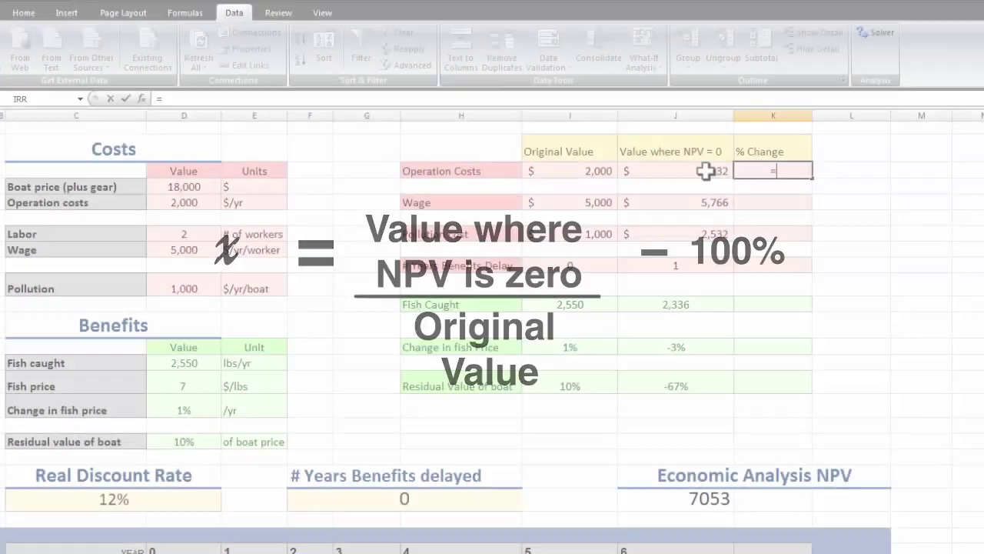
# Complete K3 as =J3/I3-100%, giving 77% for Operation Costs.
pyautogui.click(706, 171)
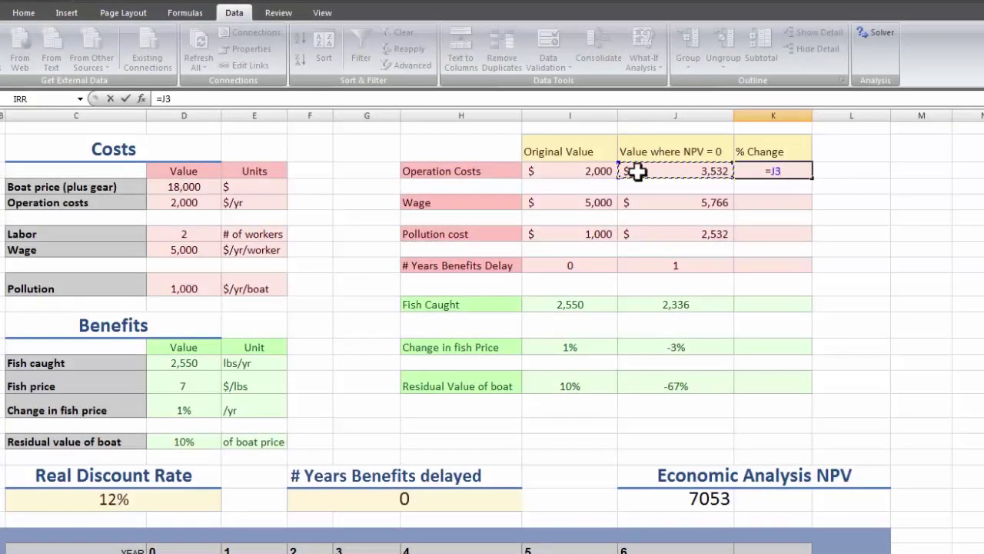
pyautogui.write('/')
pyautogui.click(593, 170)
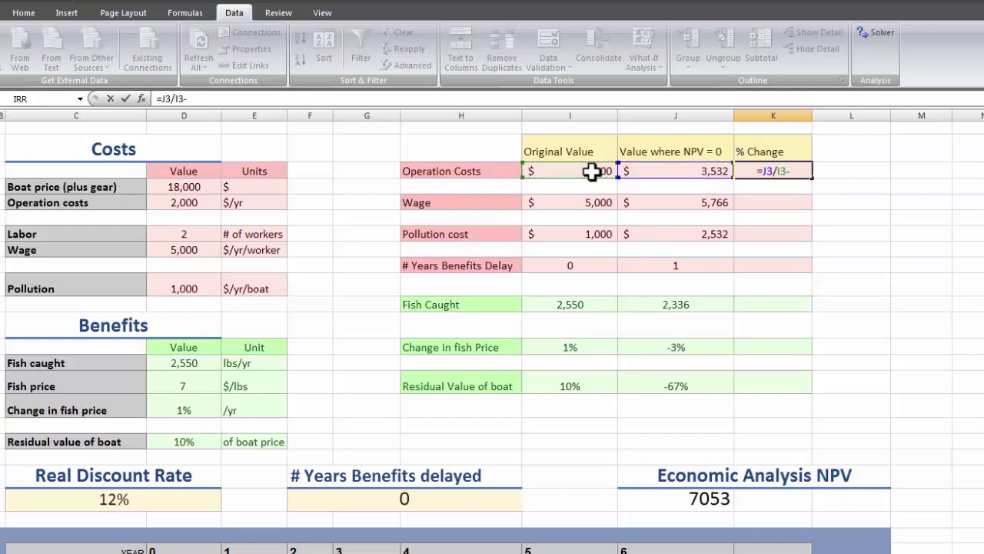
pyautogui.write('-100%')
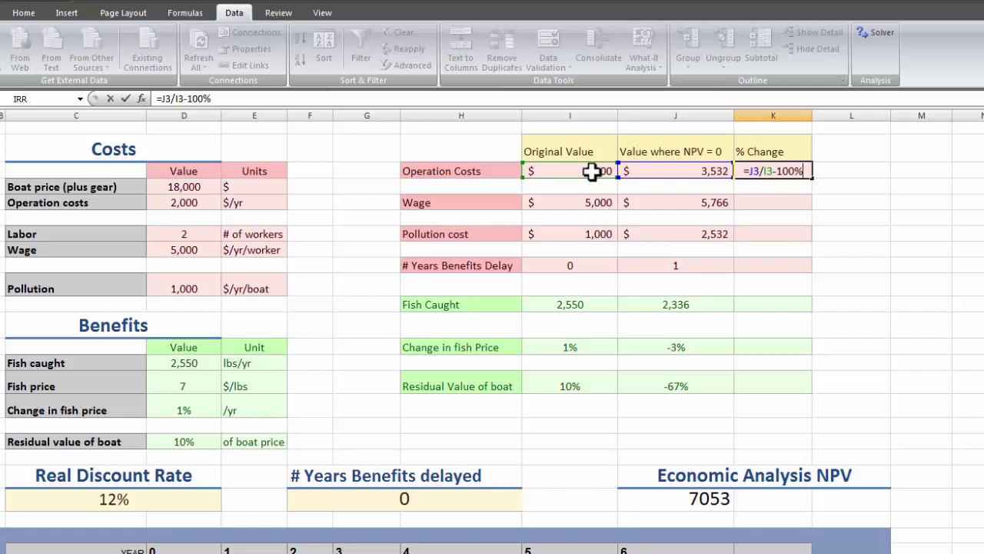
pyautogui.press('Return')
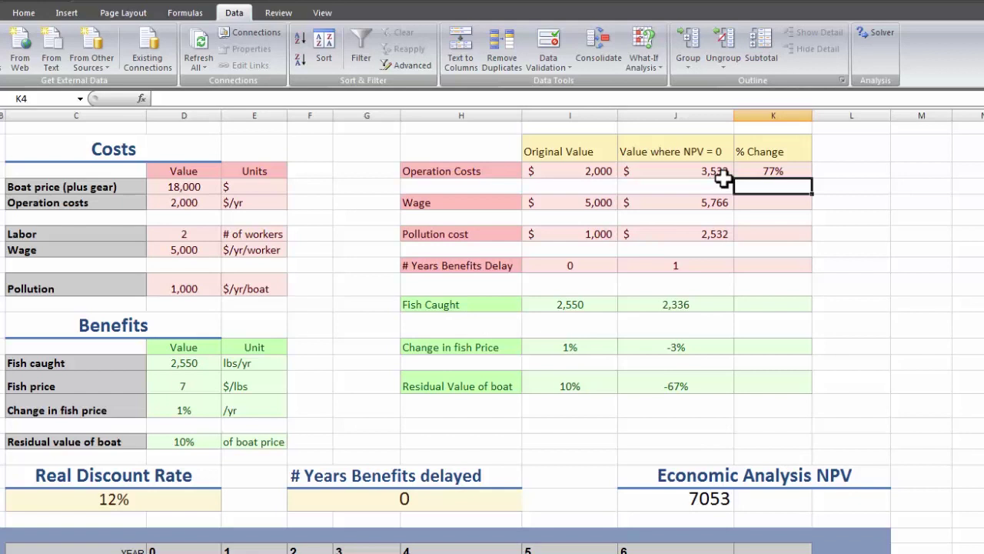
pyautogui.click(765, 169)
# Copy K3's formula into K5, K7, K9, K11, K13 and K15 for all remaining rows.
pyautogui.hotkey('ctrl', 'c')
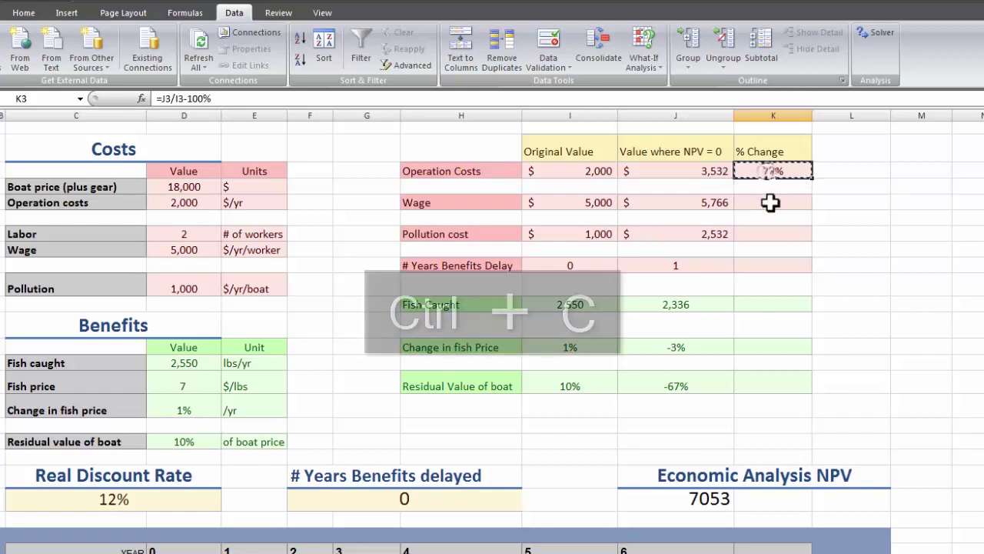
pyautogui.click(771, 202)
pyautogui.hotkey('ctrl', 'v')
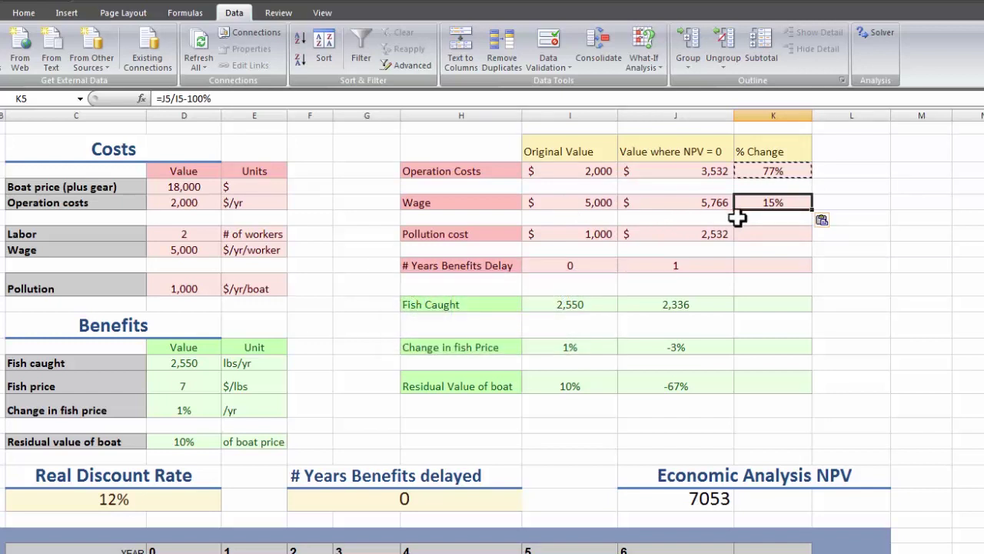
pyautogui.click(764, 235)
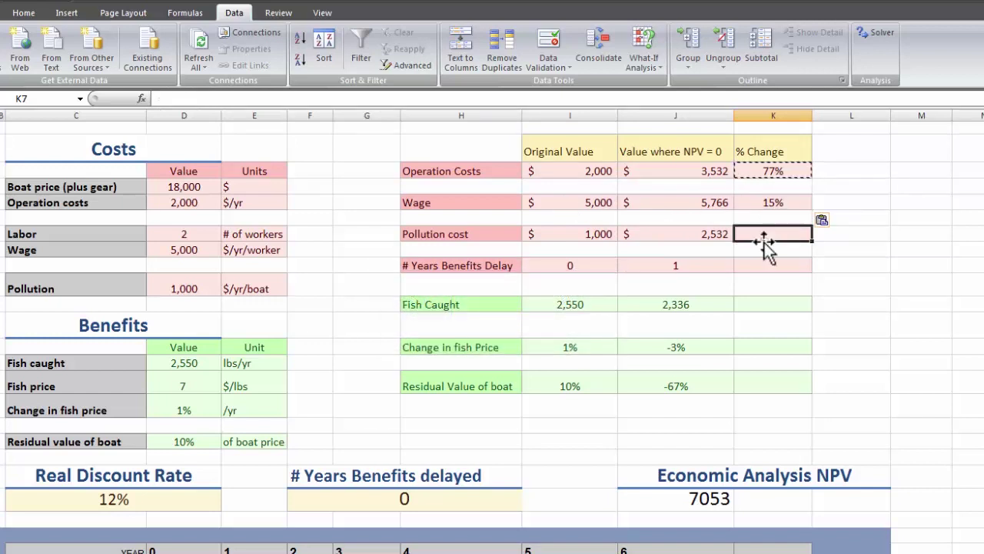
pyautogui.hotkey('ctrl', 'v')
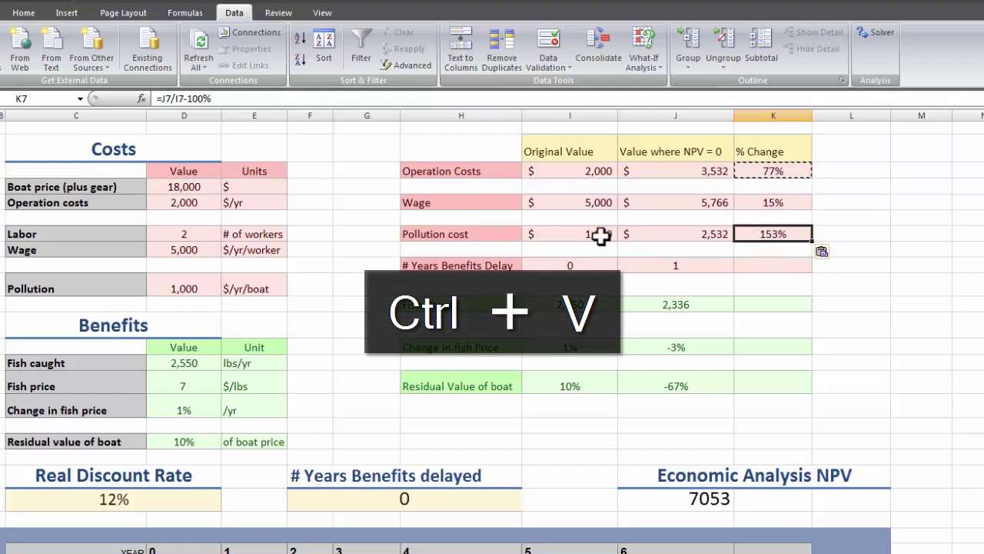
pyautogui.click(767, 264)
pyautogui.hotkey('ctrl', 'v')
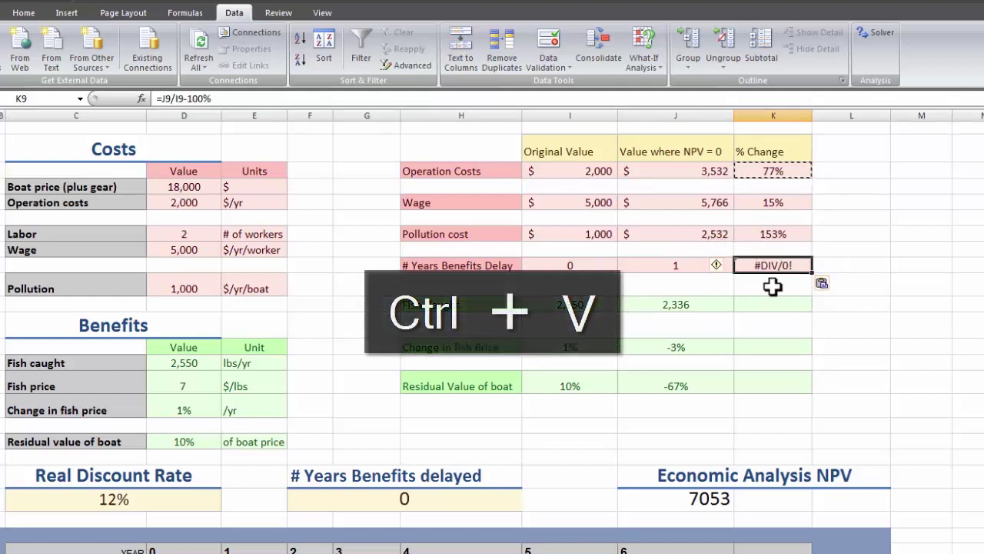
pyautogui.click(778, 306)
pyautogui.hotkey('ctrl', 'v')
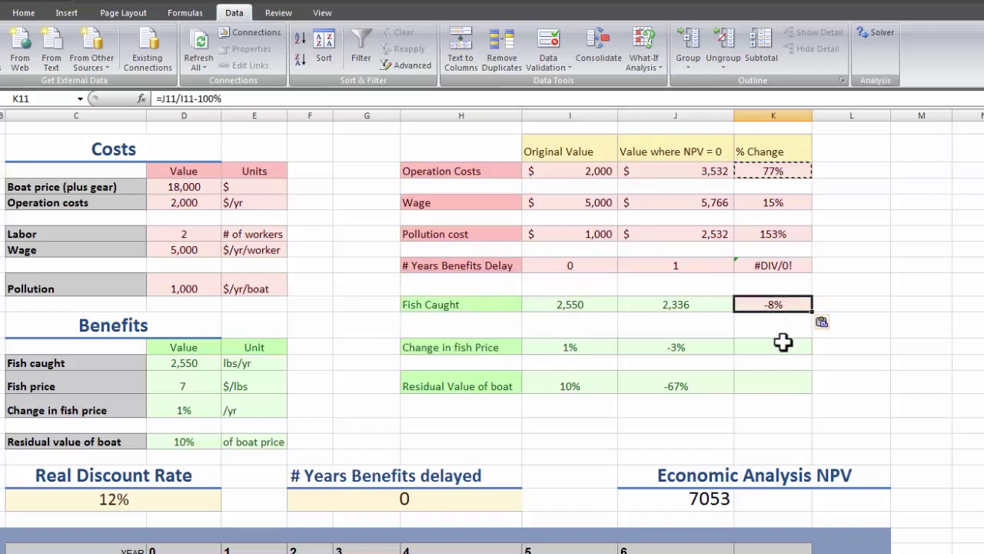
pyautogui.click(774, 347)
pyautogui.hotkey('ctrl', 'v')
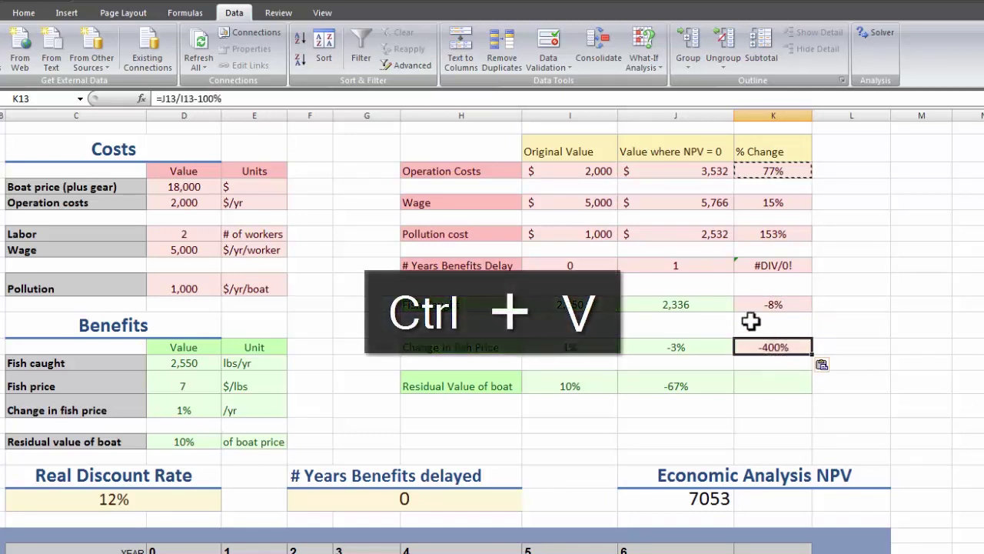
pyautogui.click(760, 384)
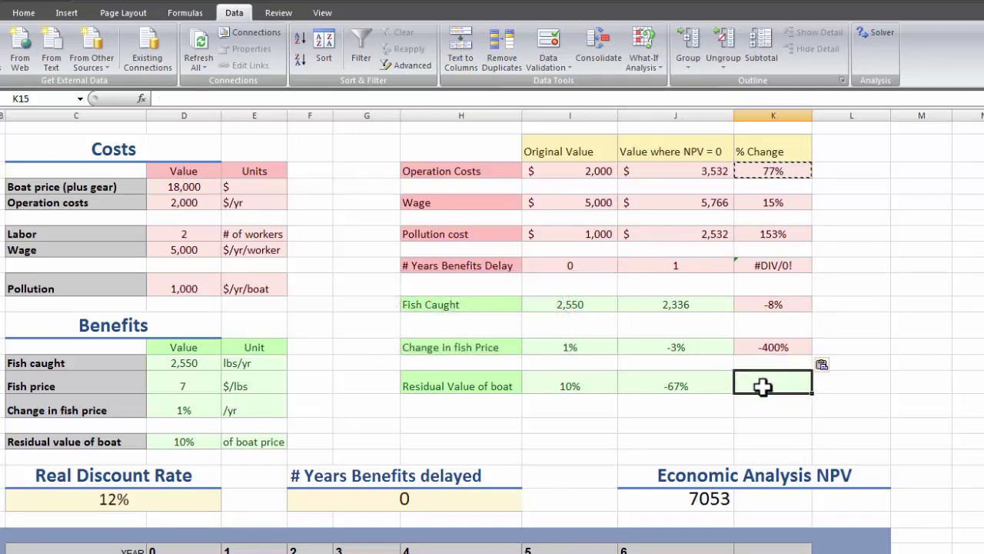
pyautogui.hotkey('ctrl', 'v')
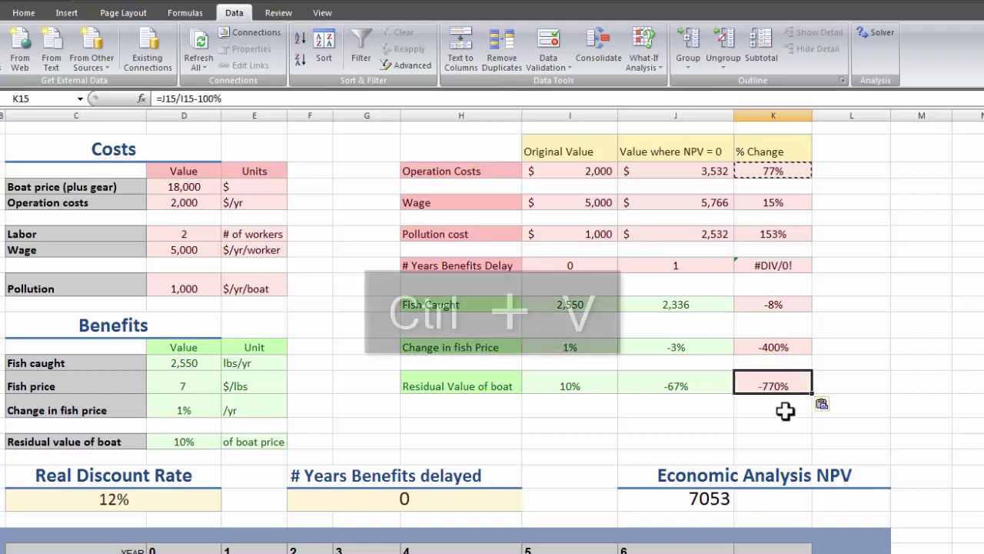
pyautogui.click(764, 343)
pyautogui.click(768, 305)
# Apply the Benefits cell style and Percent Style to the three benefit % Change results.
pyautogui.click(23, 13)
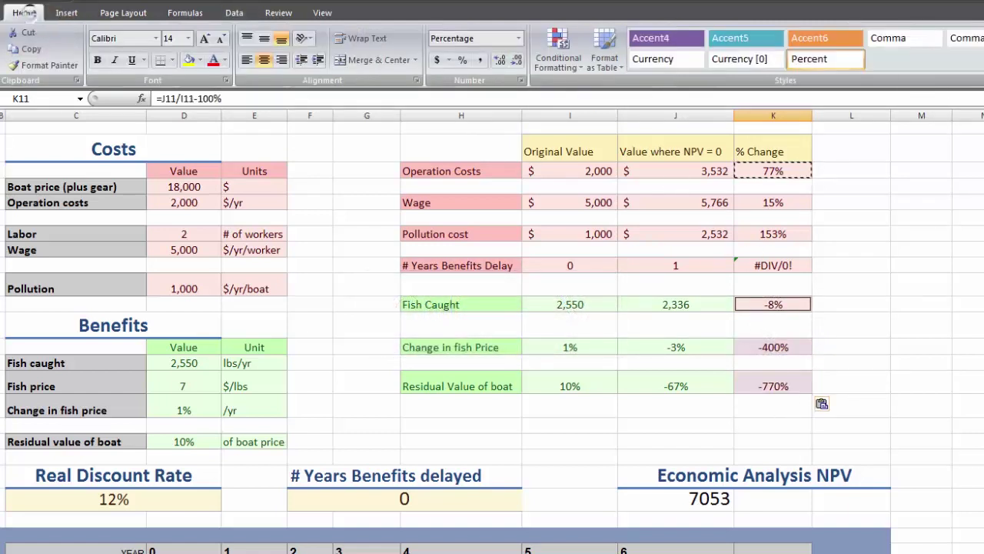
pyautogui.click(760, 43)
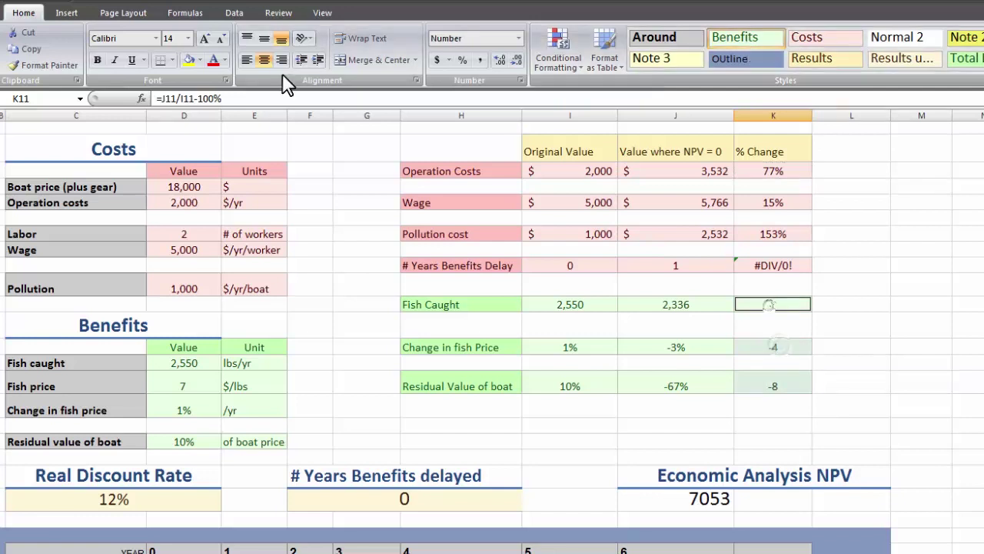
pyautogui.click(462, 60)
pyautogui.click(868, 389)
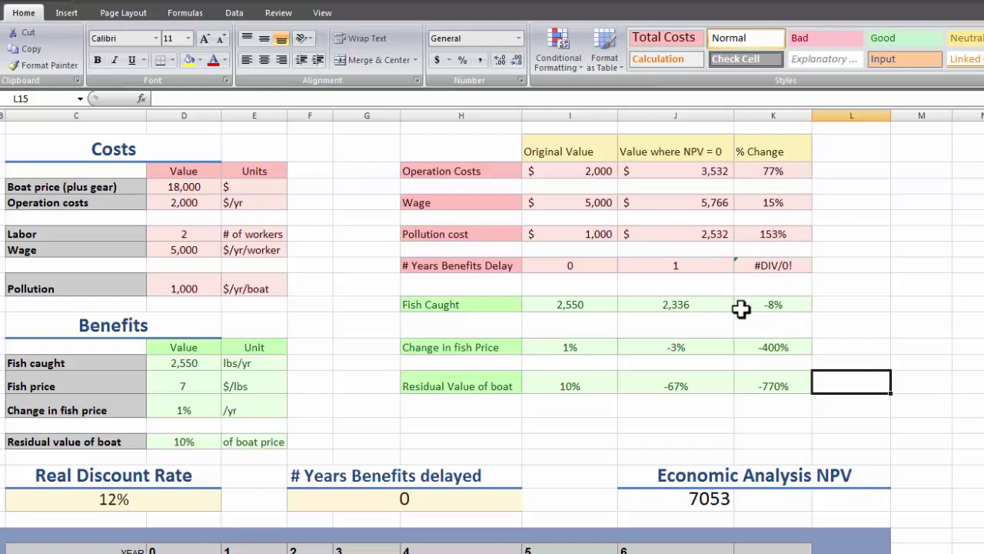
pyautogui.click(768, 349)
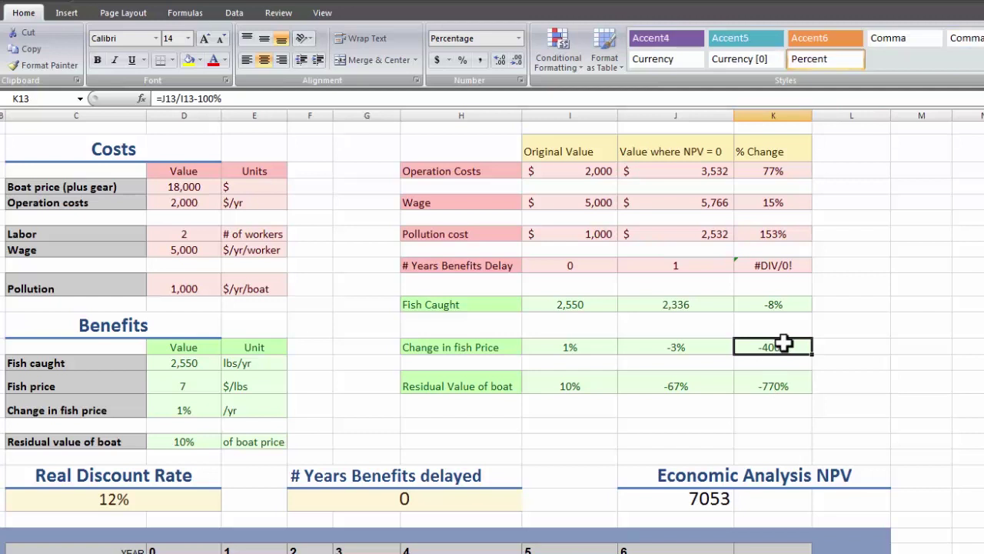
pyautogui.click(776, 172)
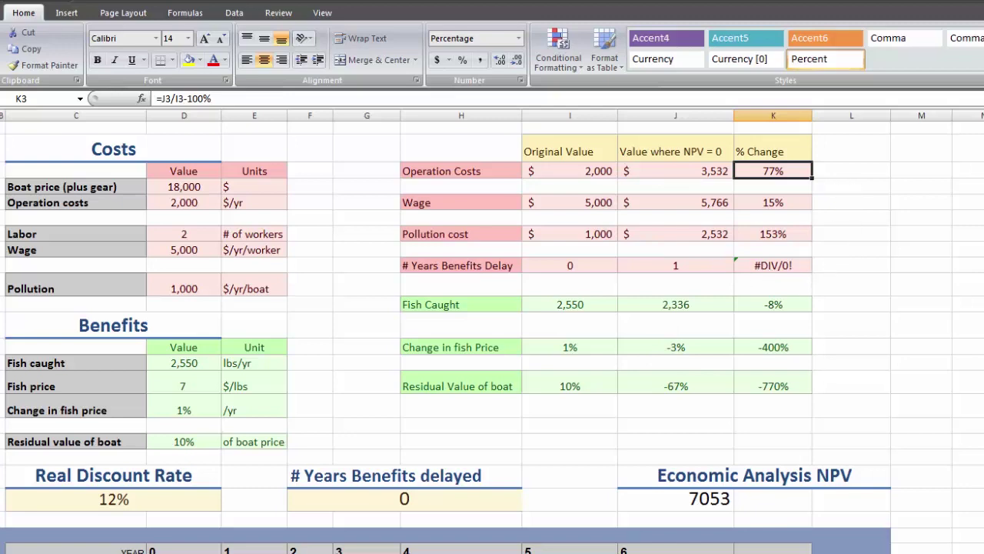
# Copy the prepared Actual Change block from column X and paste it at L2.
pyautogui.hscroll(2, 493, 331)
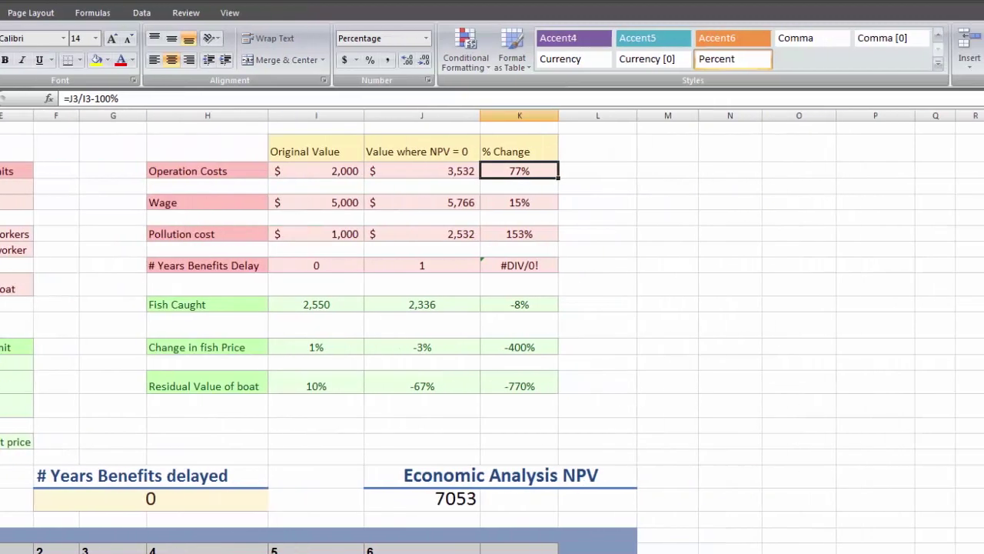
pyautogui.moveTo(938, 150); pyautogui.dragTo(958, 380)
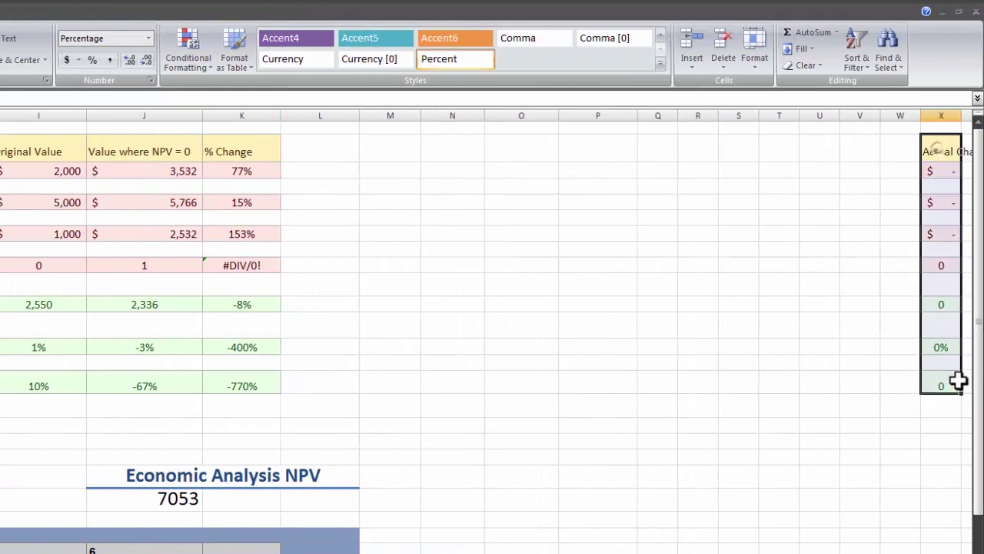
pyautogui.hotkey('ctrl', 'c')
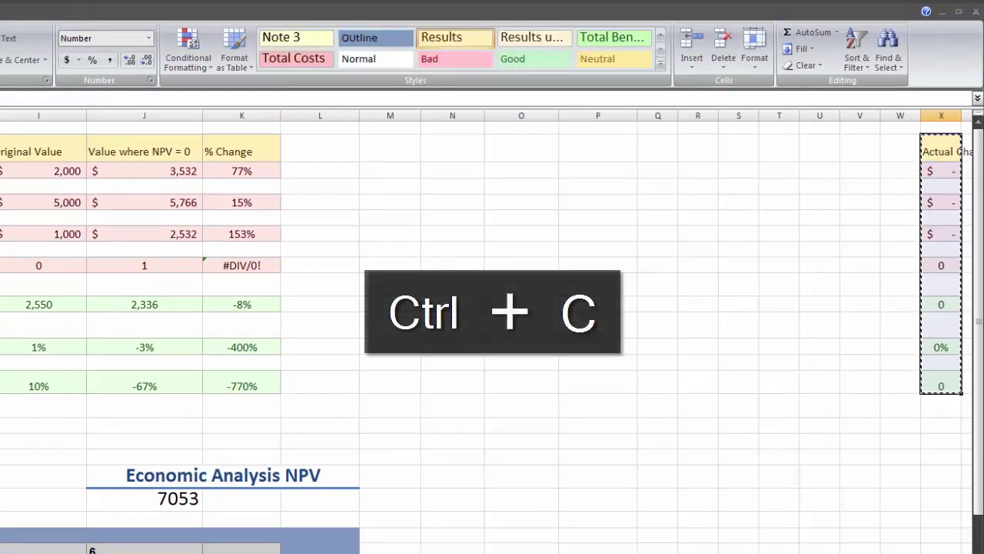
pyautogui.hscroll(-2, 483, 149)
pyautogui.click(483, 149)
pyautogui.hotkey('ctrl', 'v')
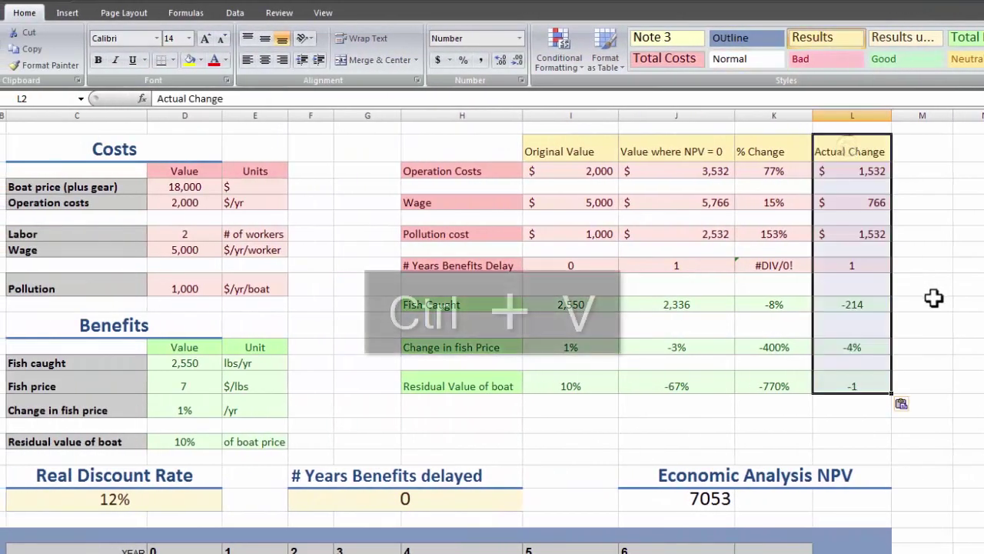
pyautogui.click(571, 300)
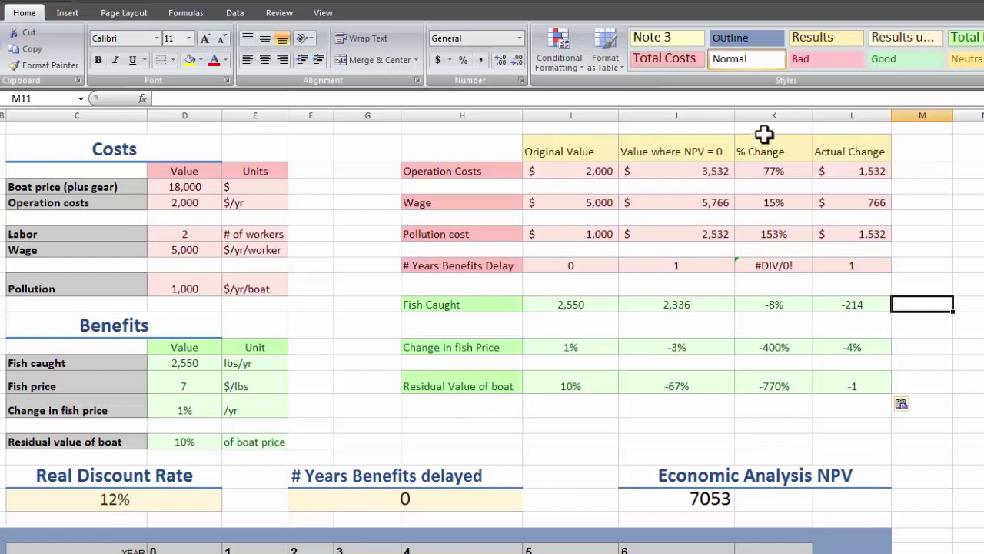
pyautogui.click(189, 250)
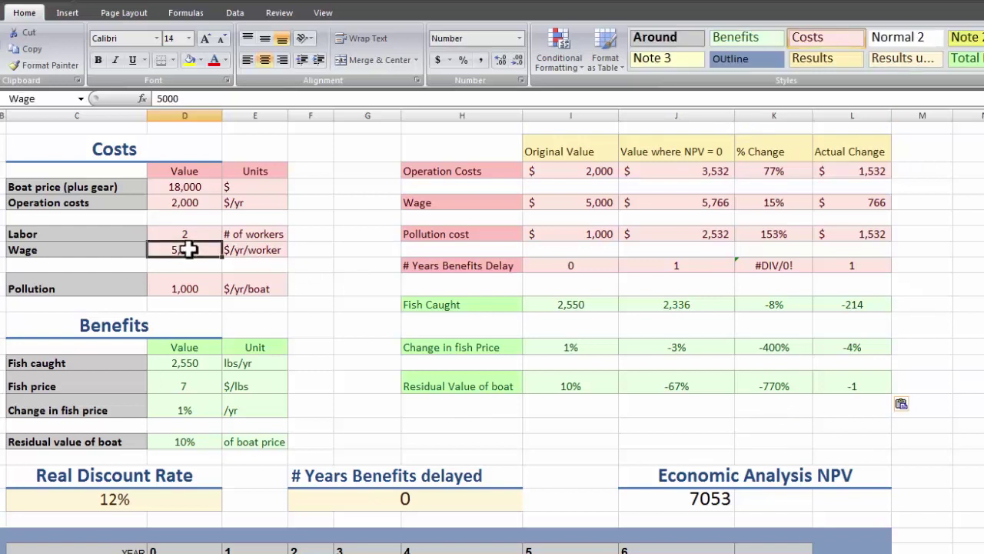
pyautogui.click(163, 99)
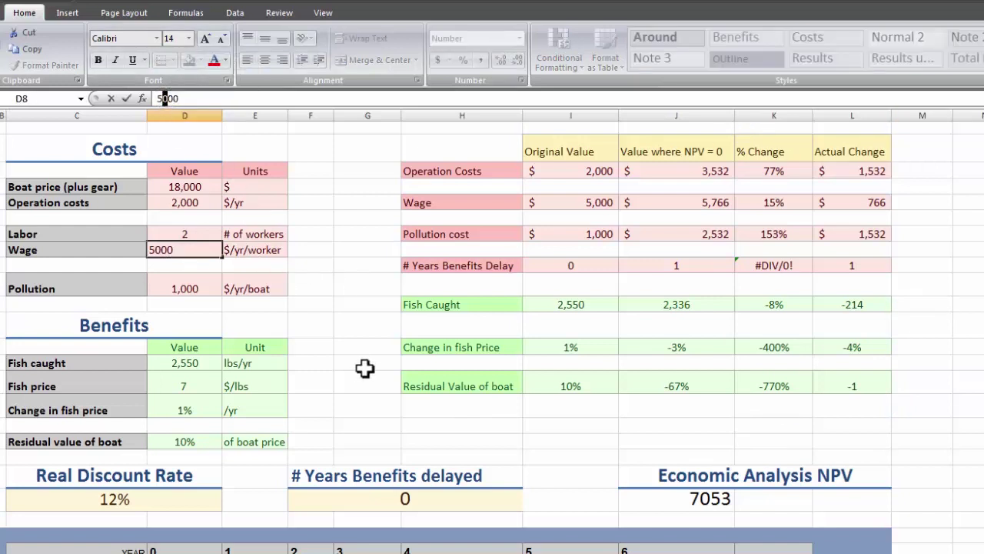
pyautogui.write('5')
pyautogui.press('Return')
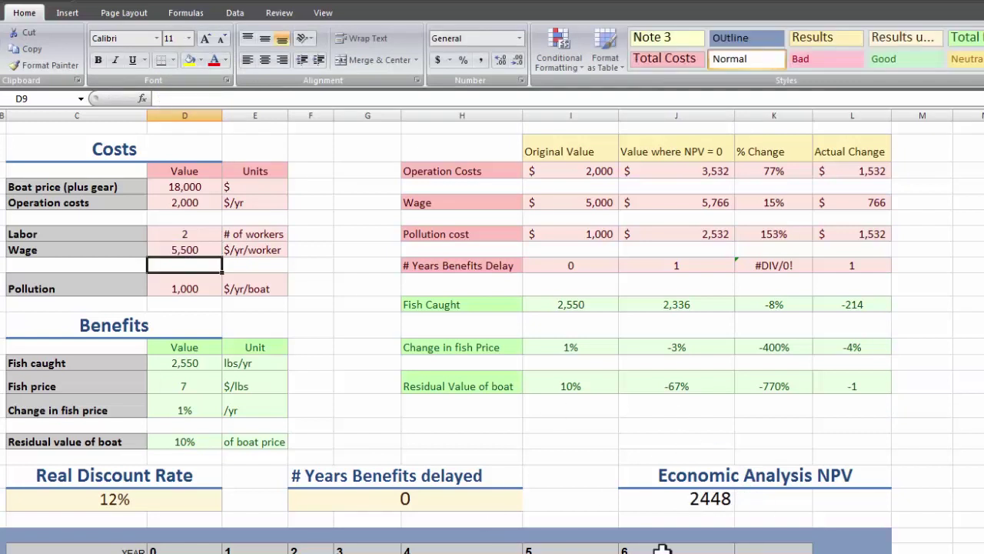
pyautogui.hotkey('ctrl', 'z')
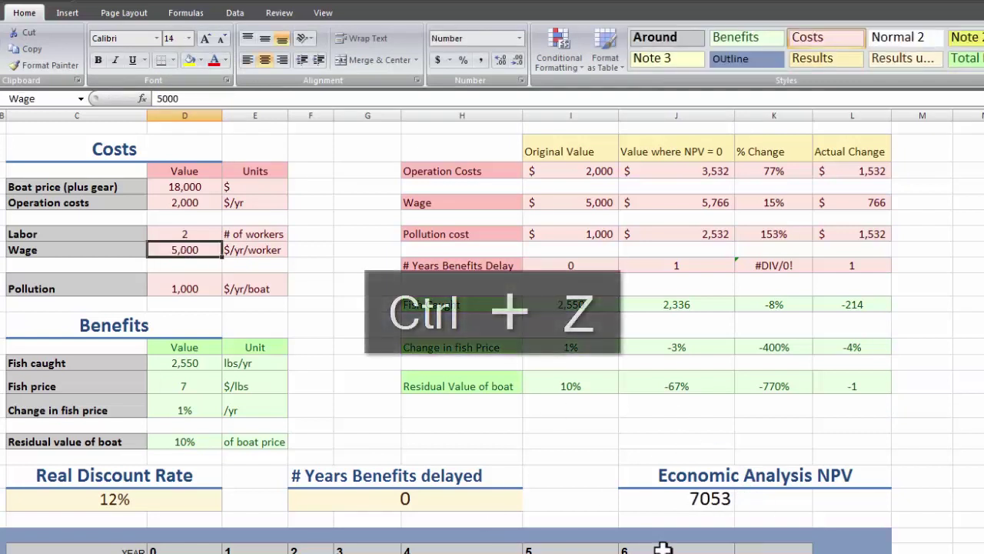